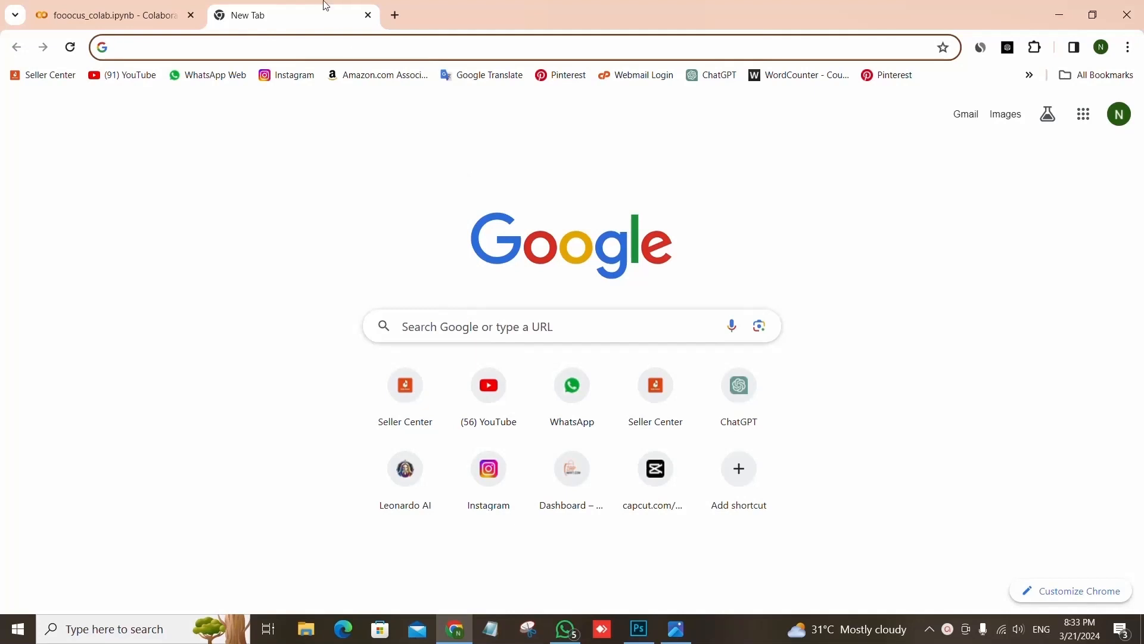
Return to the fooocus_colab.ipynb notebook, close the empty browser tab, and connect the notebook to its T4 runtime
mouse_move(177, 18)
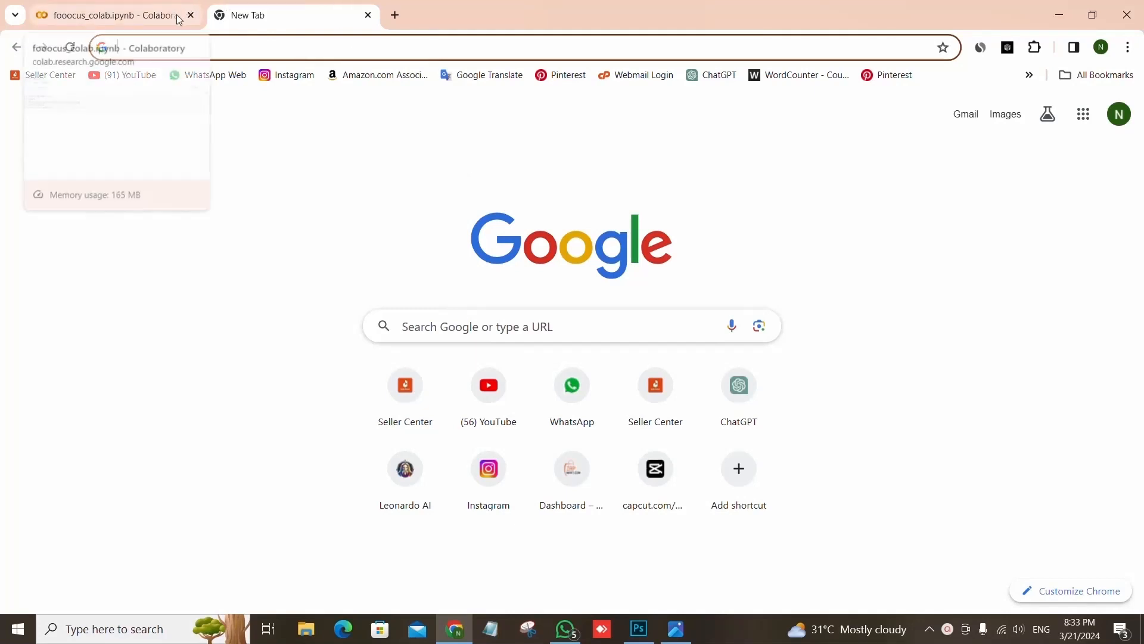
left_click(142, 11)
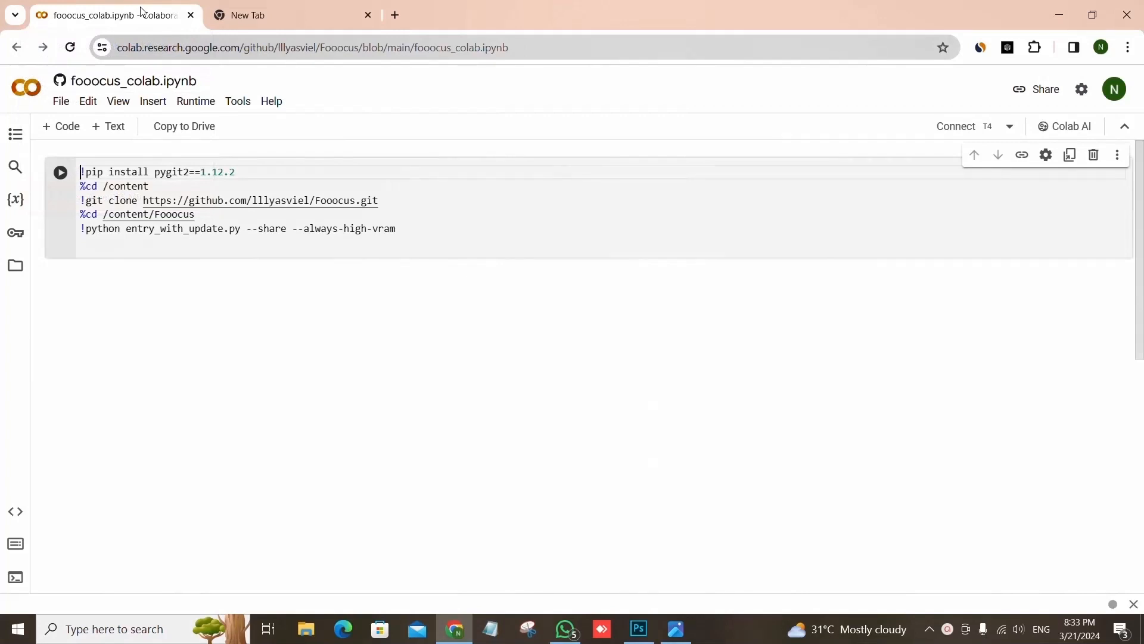
left_click(368, 15)
left_click(957, 127)
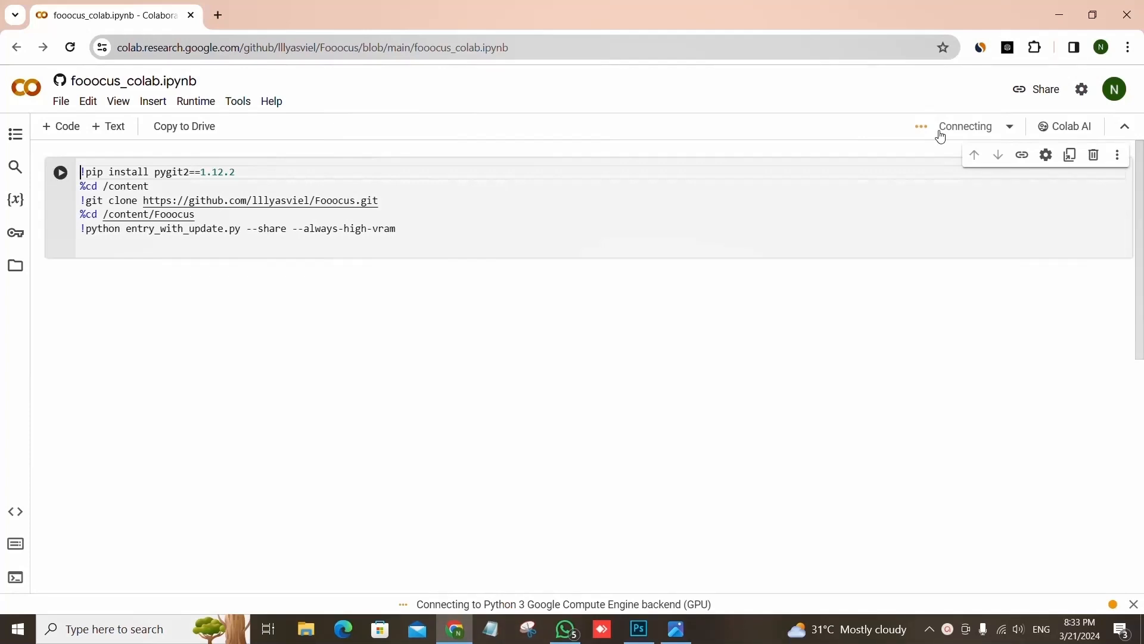
scroll(956, 130, "up", 5)
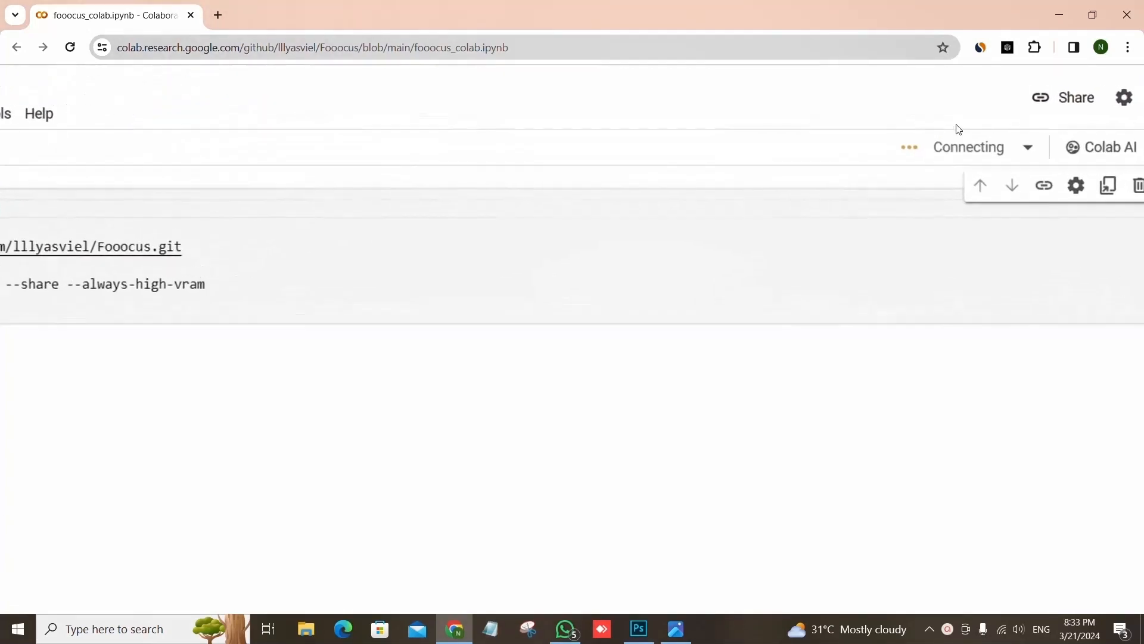
scroll(958, 130, "down", 5)
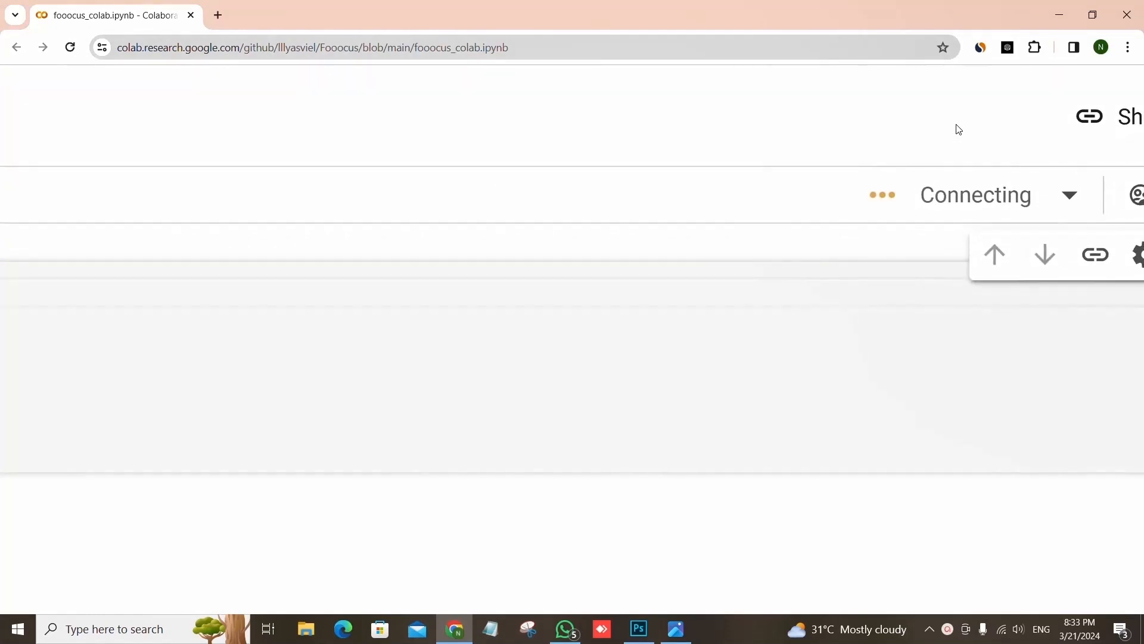
scroll(958, 130, "up", 5)
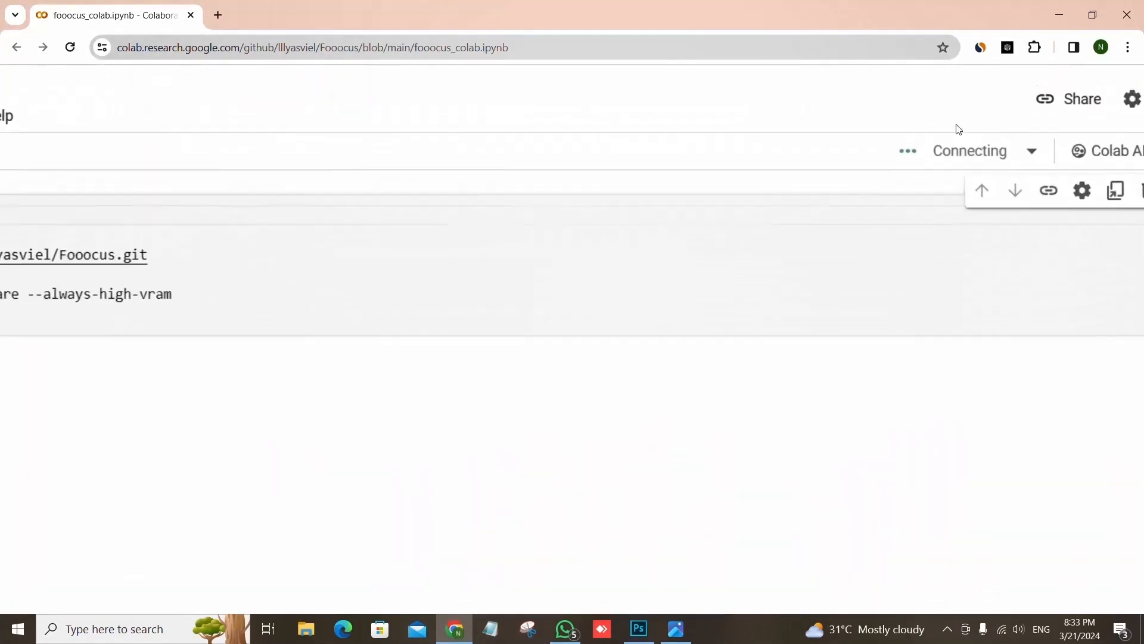
scroll(958, 130, "down", 5)
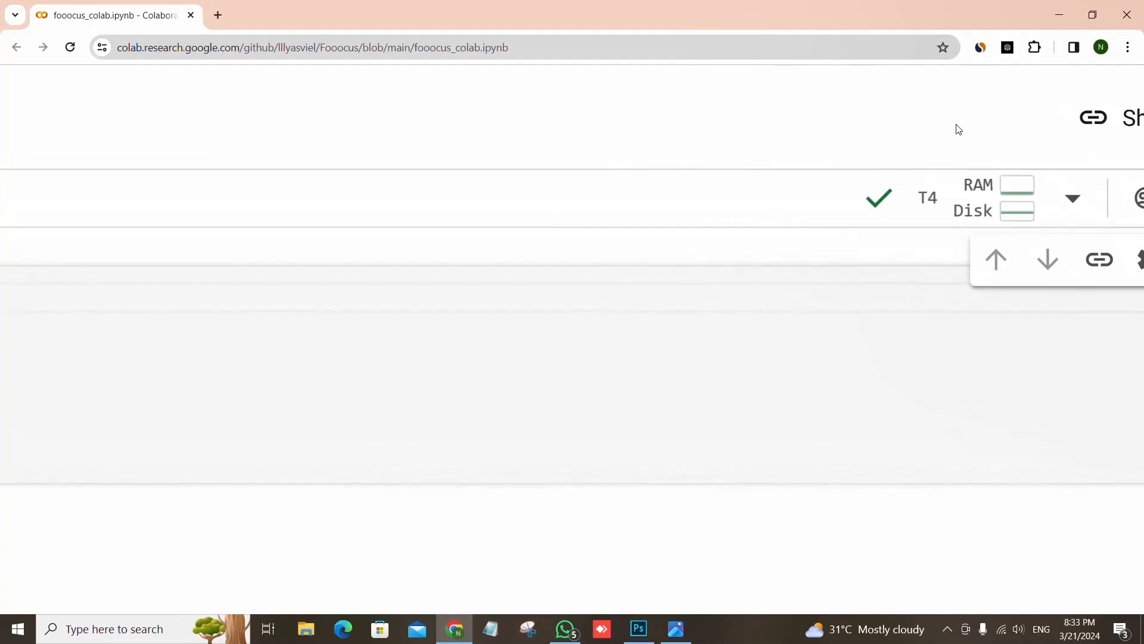
scroll(952, 126, "down", 2)
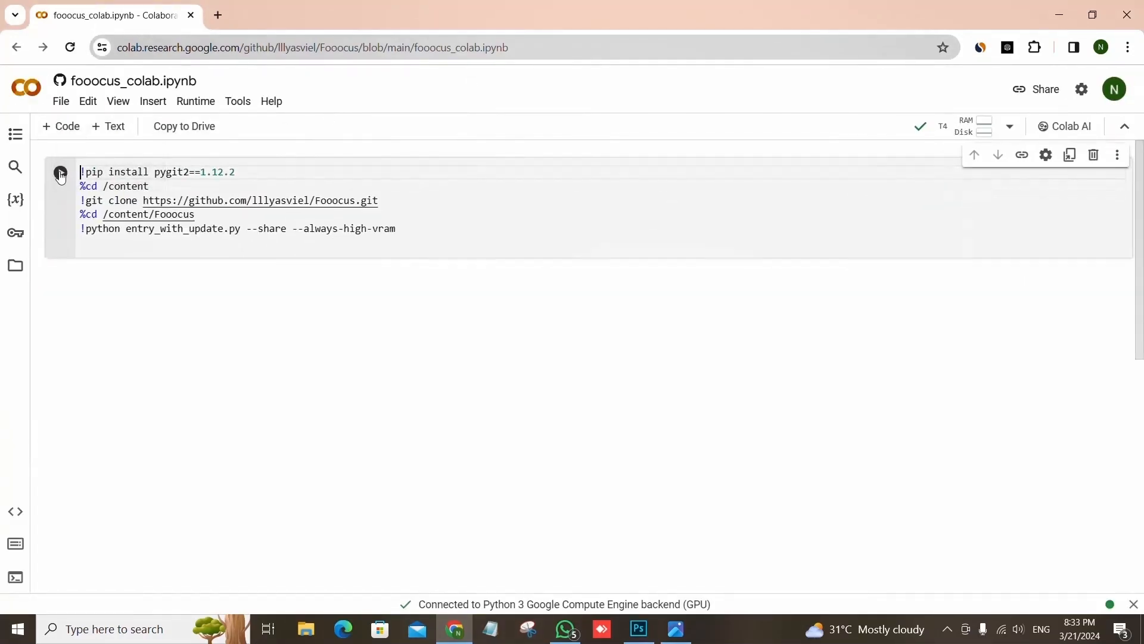
Run the Fooocus installation cell and allow it to run despite not being authored by Google
scroll(57, 173, "up", 5)
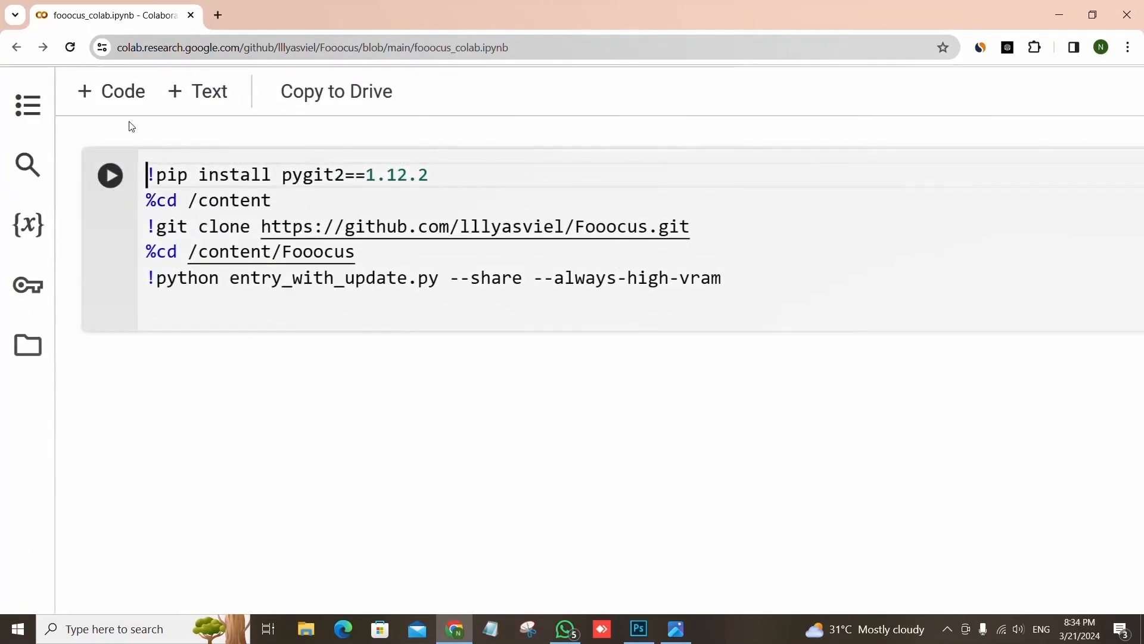
left_click(109, 175)
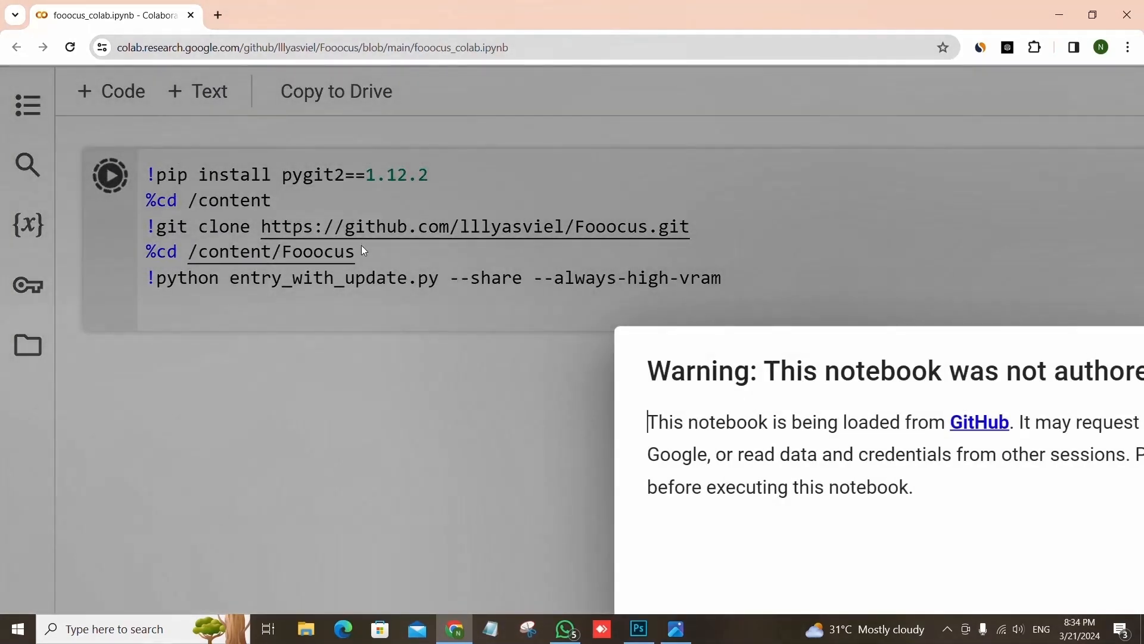
scroll(361, 245, "down", 5)
scroll(361, 245, "up", 2)
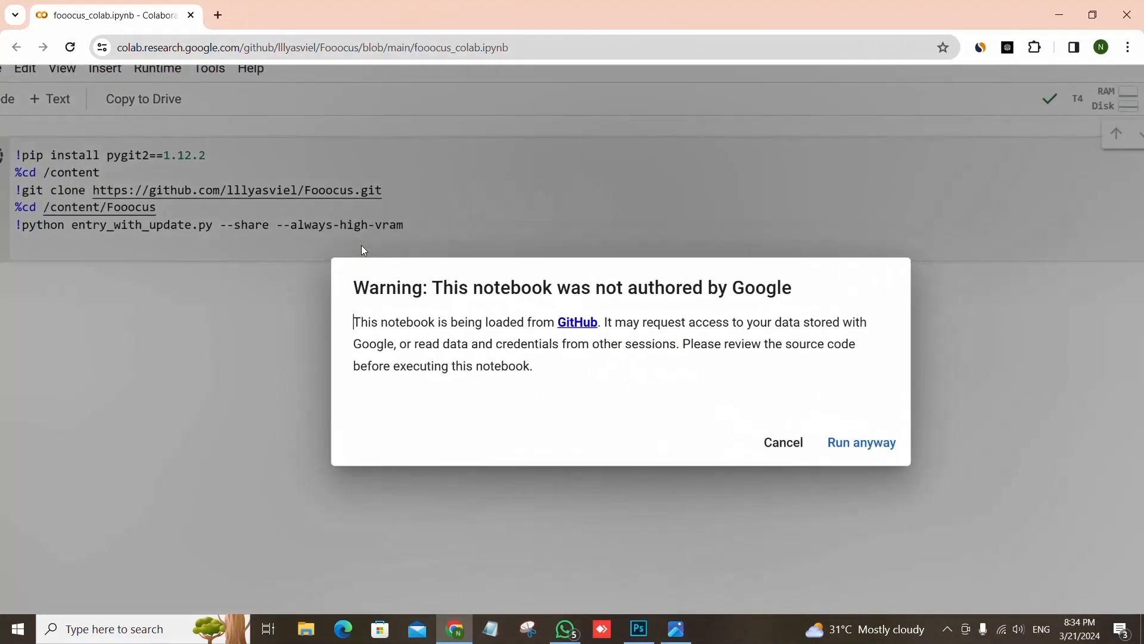
left_click(842, 441)
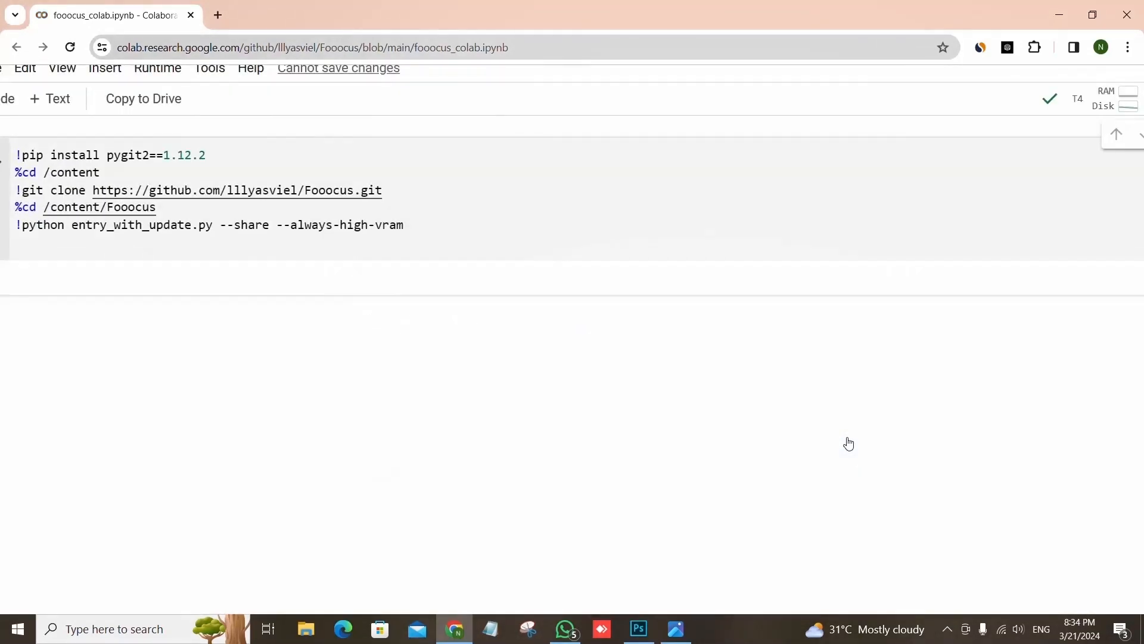
Follow the cell output until Fooocus has launched, and open its public gradio.live link
scroll(850, 443, "down", 4)
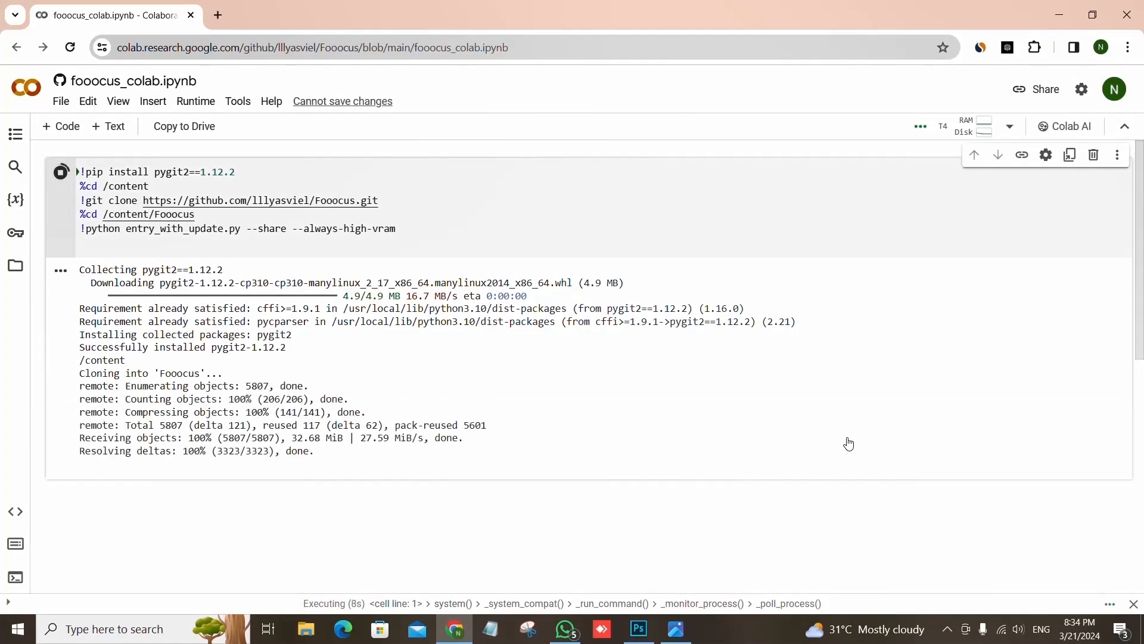
scroll(849, 444, "down", 4)
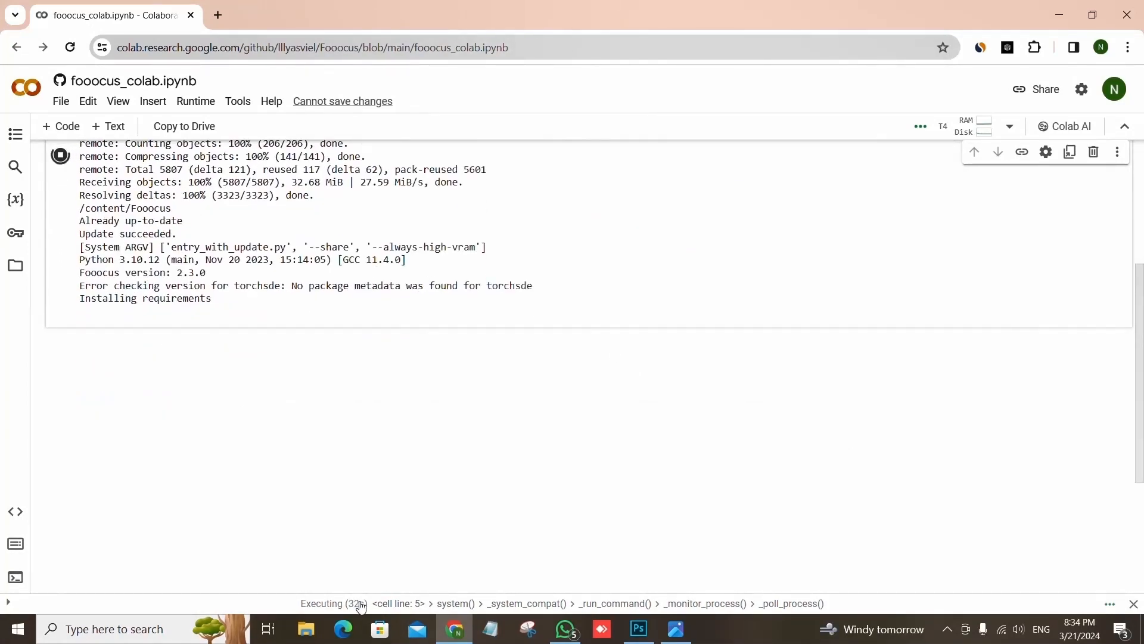
scroll(350, 323, "up", 3)
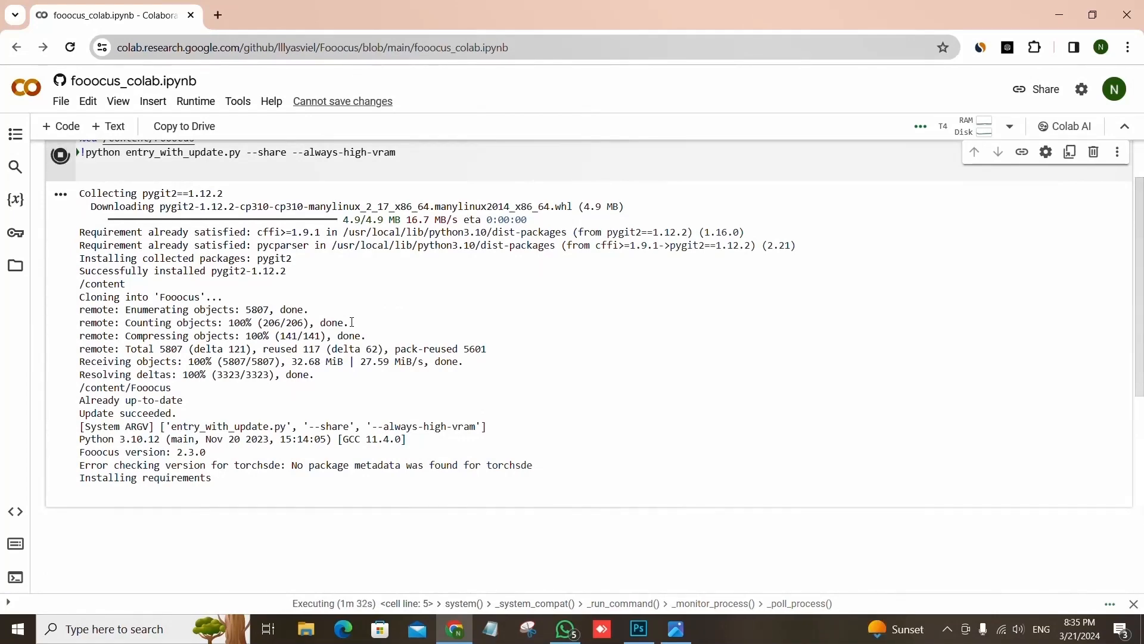
scroll(352, 322, "down", 1)
scroll(229, 514, "up", 2)
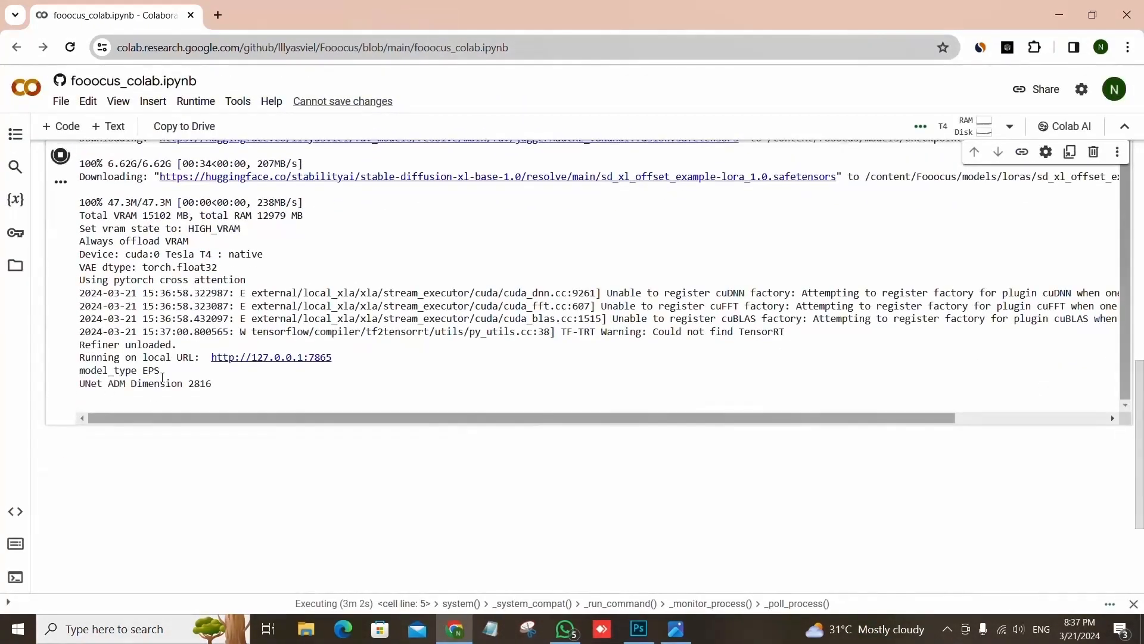
left_click(273, 315)
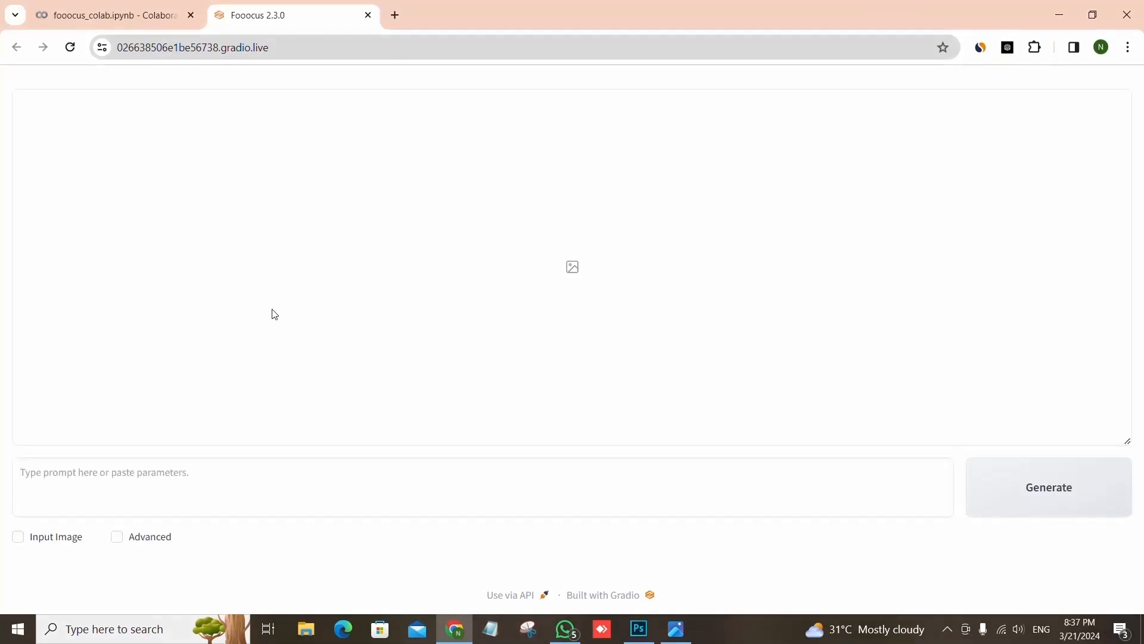
Show the advanced options and enter the prompt "a beautiflu girl on sea side wearing western dress"
left_click(117, 538)
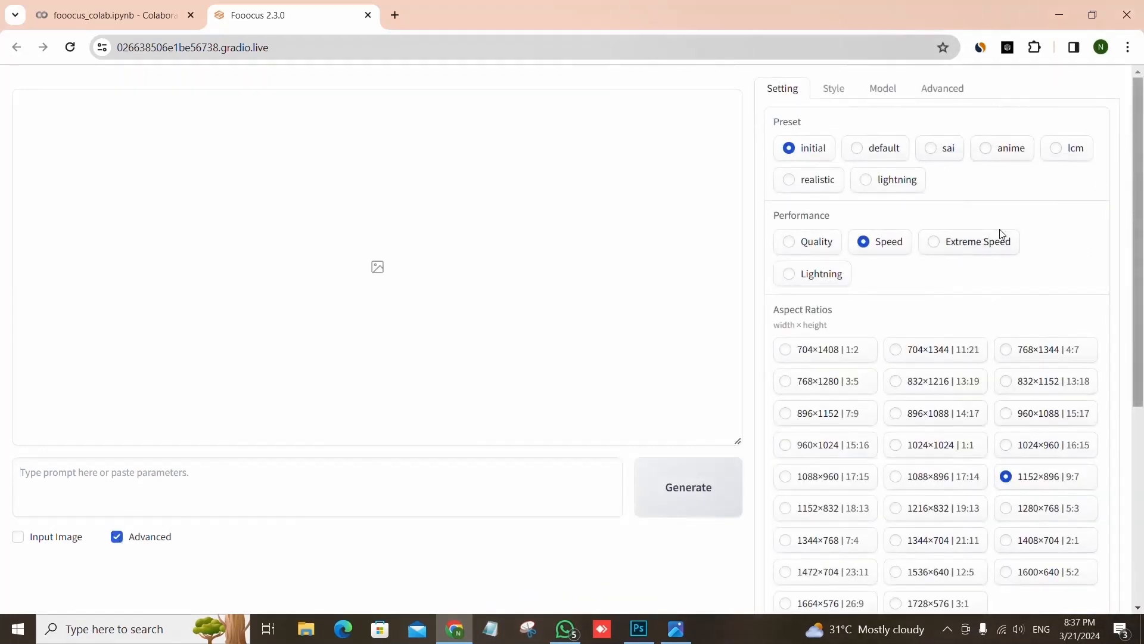
left_click(478, 479)
type("a beautf")
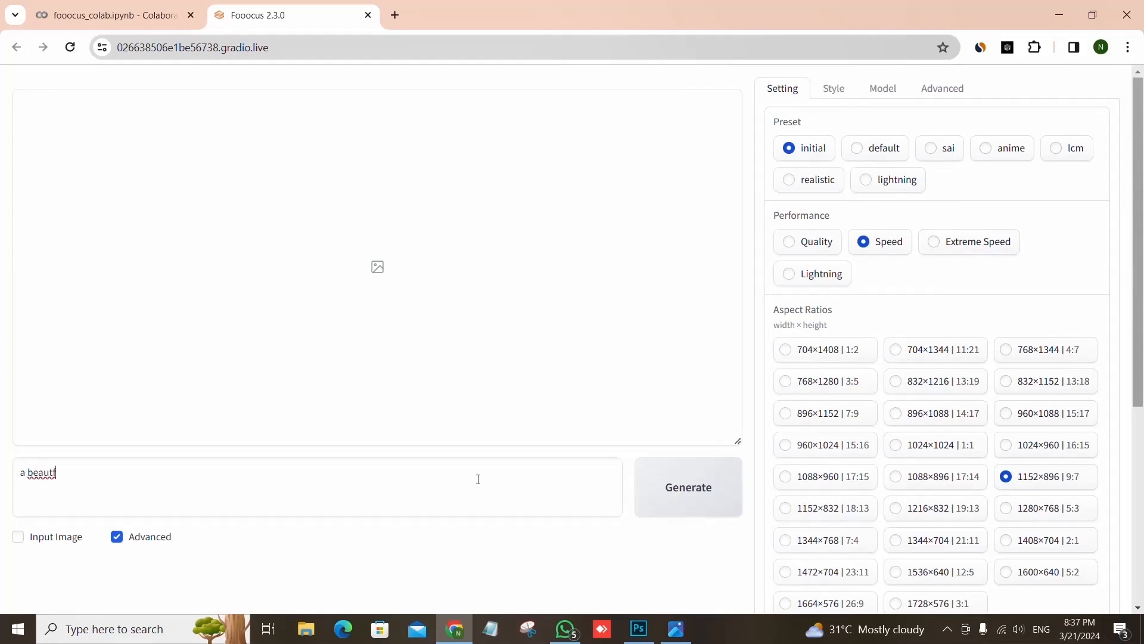
key("BackSpace")
type("iflu girl on sea side wearing western dress")
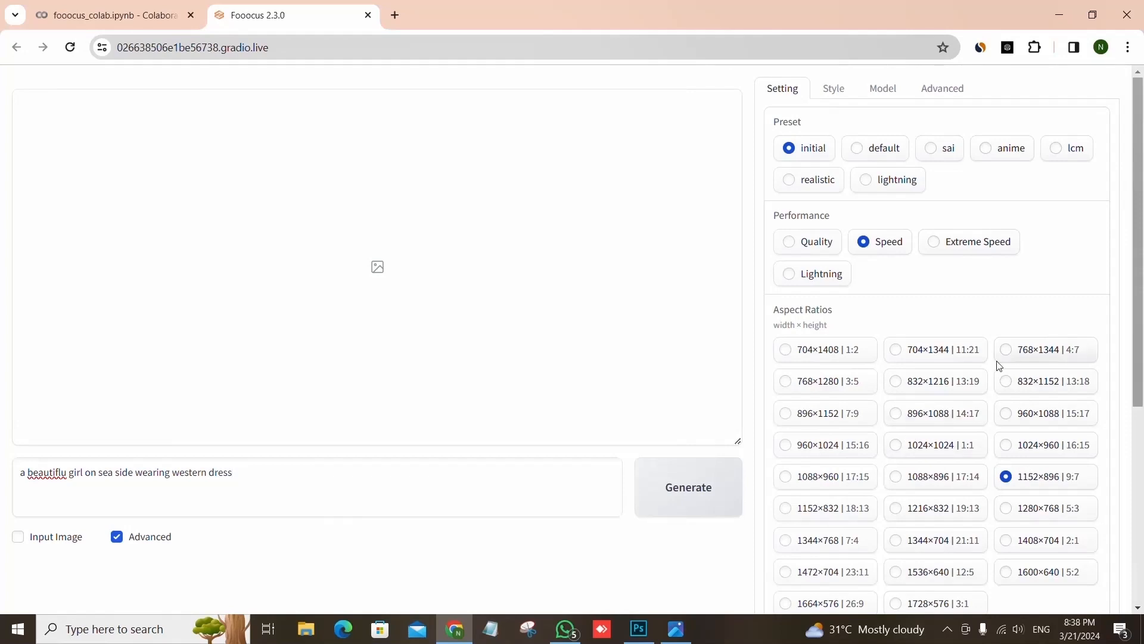
Add the Fooocus Cinematic style to the styles used for generation
left_click(830, 91)
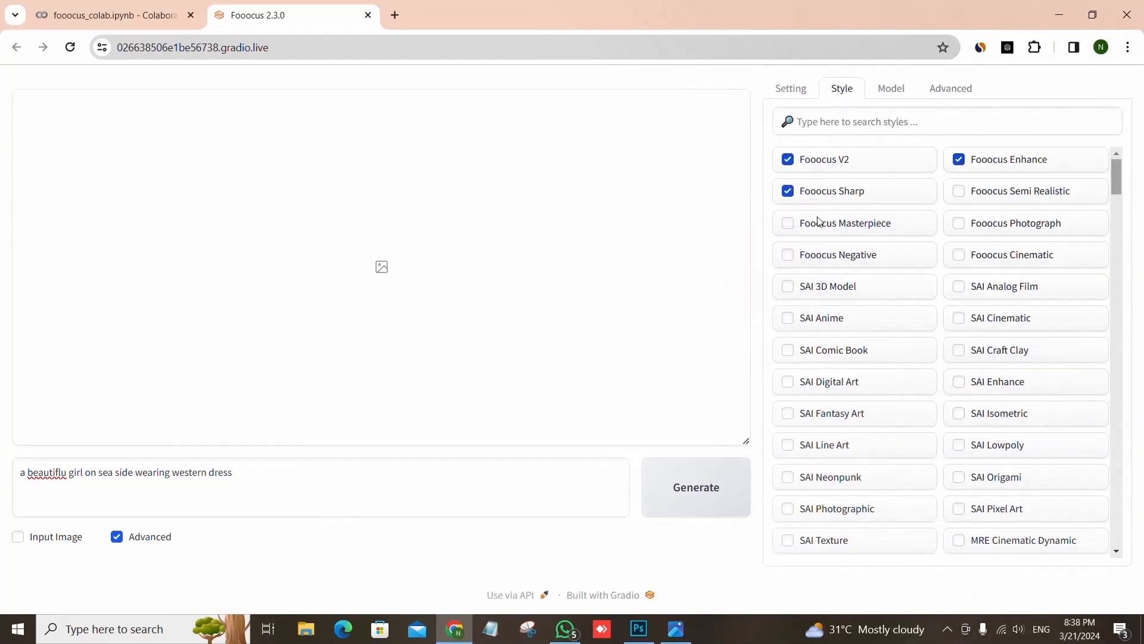
mouse_move(819, 230)
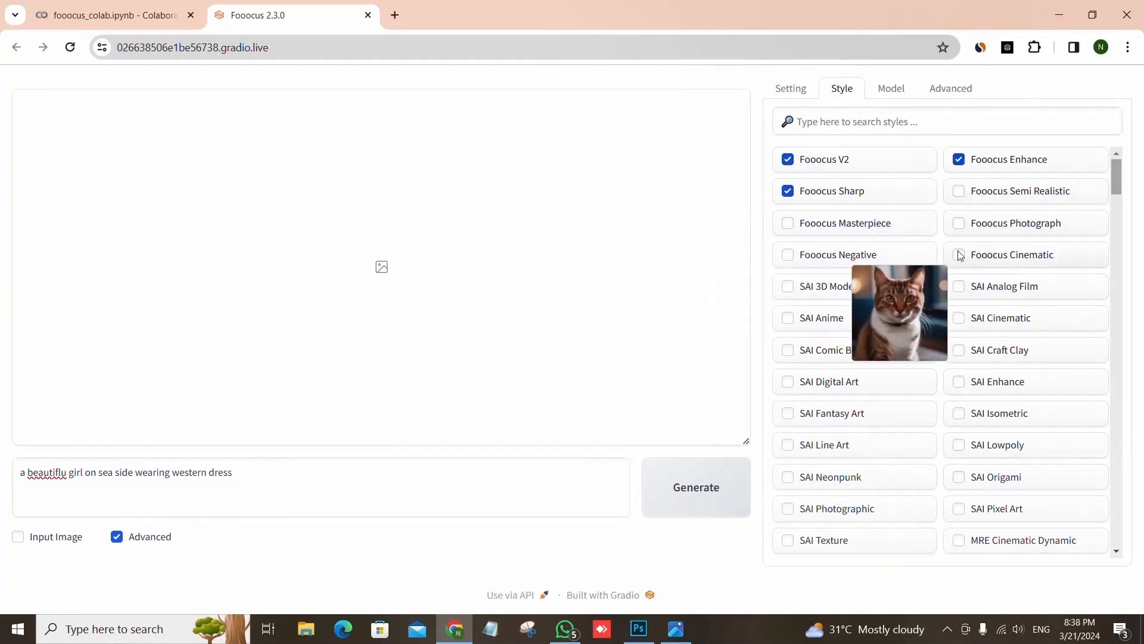
left_click(959, 255)
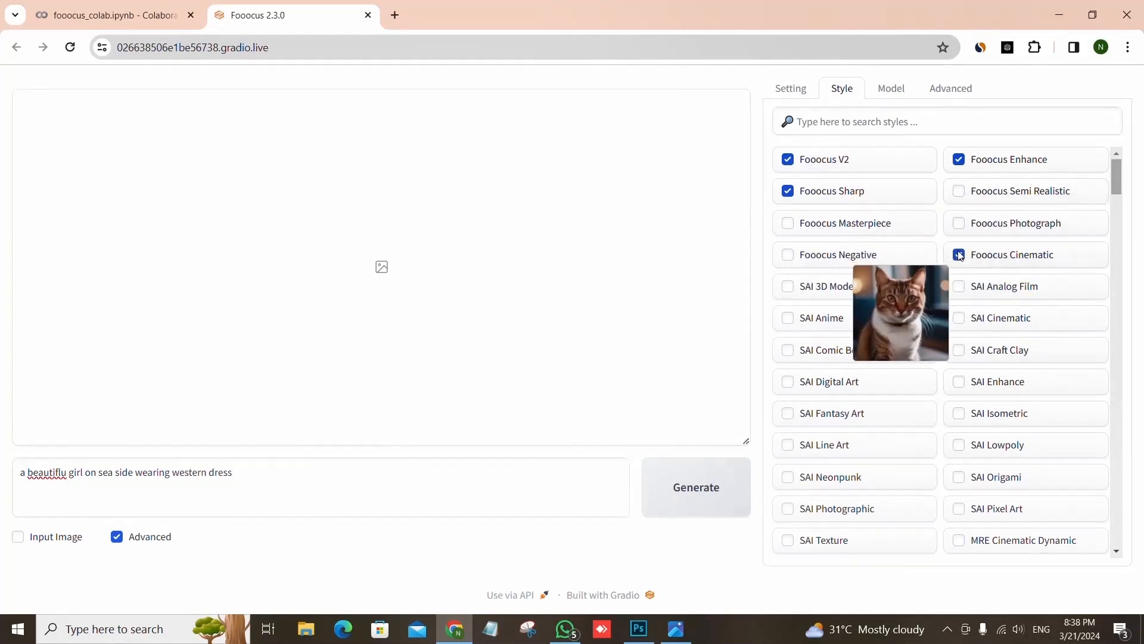
Raise Image Sharpness to about 2.46 and generate images from the prompt
left_click(893, 89)
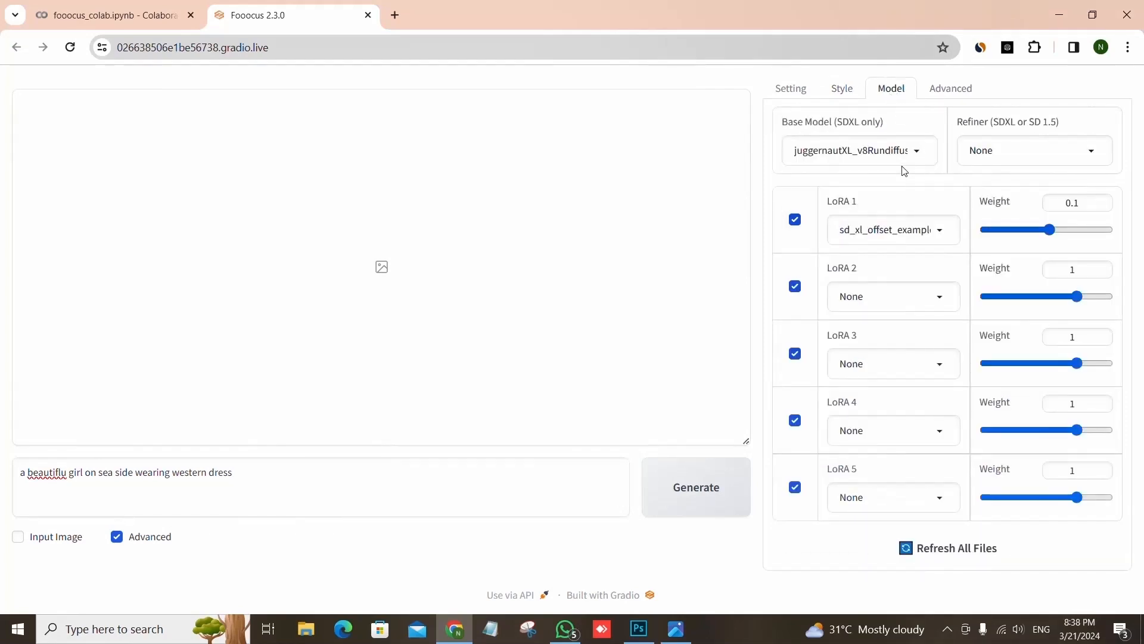
left_click(942, 95)
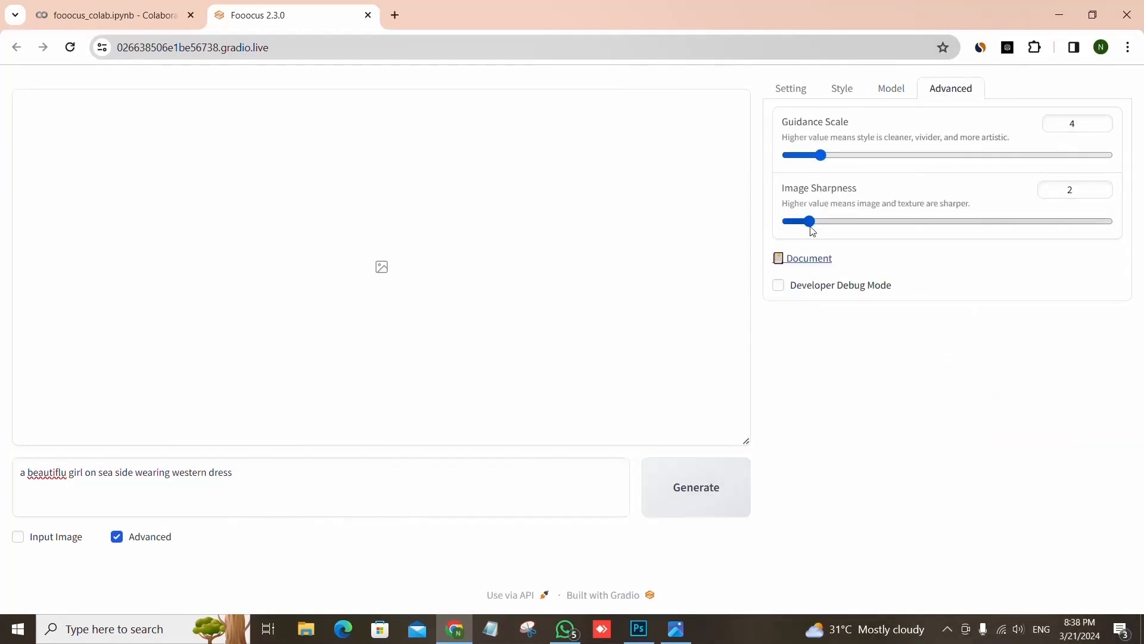
left_click_drag(812, 229, 812, 229)
left_click(816, 229)
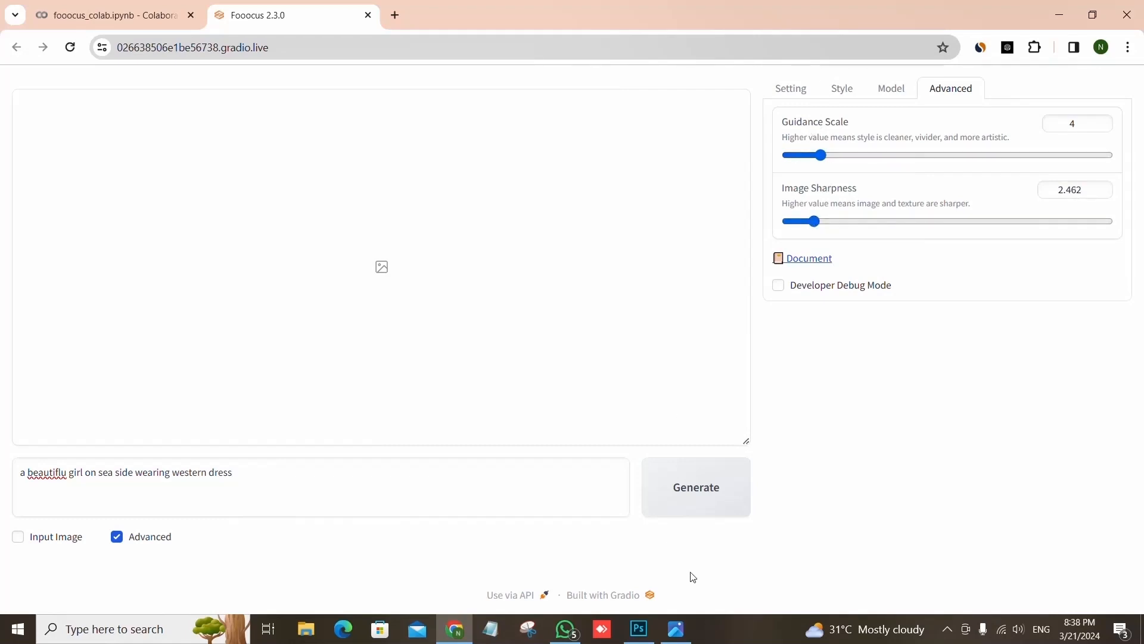
left_click(727, 502)
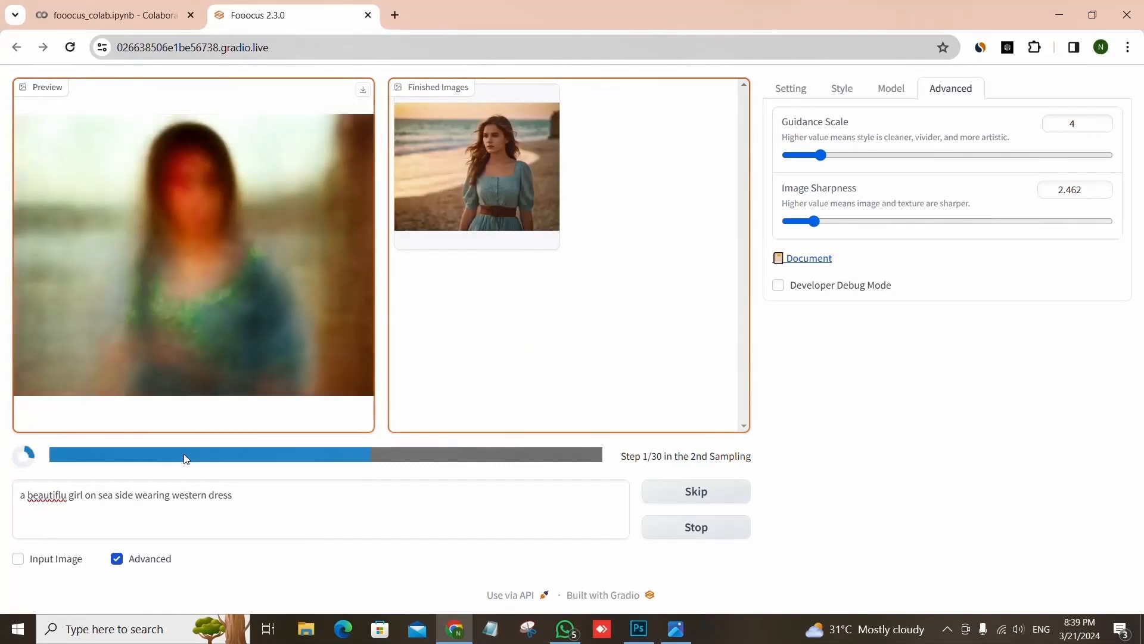
View the first finished image enlarged, inspect its detail, and close the enlarged view
left_click(465, 221)
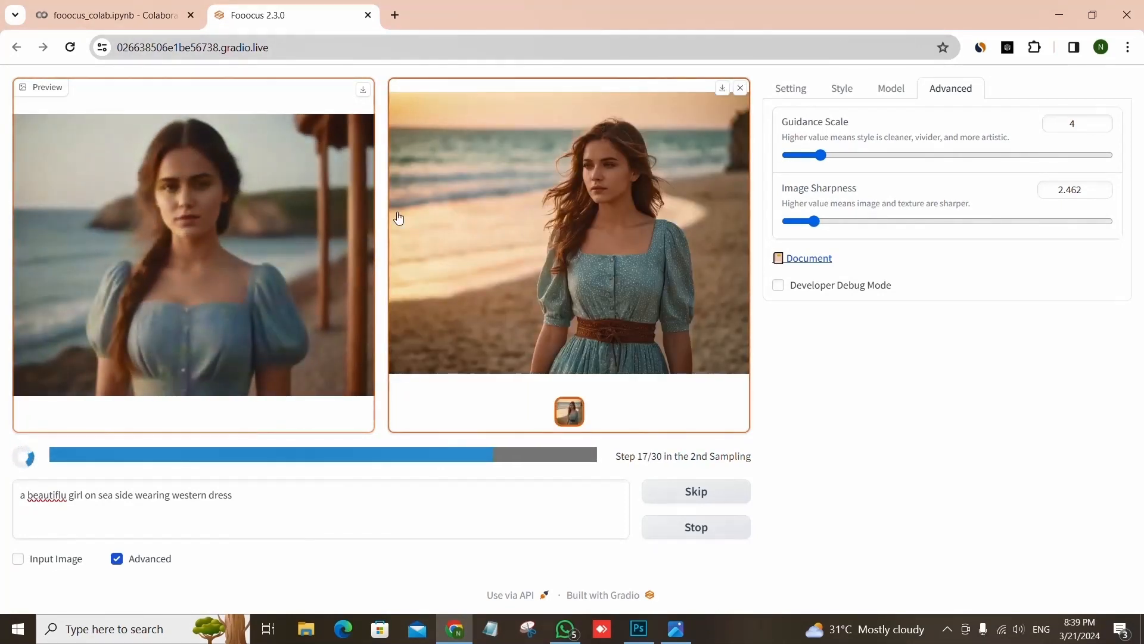
left_click(600, 182)
scroll(600, 183, "up", 2)
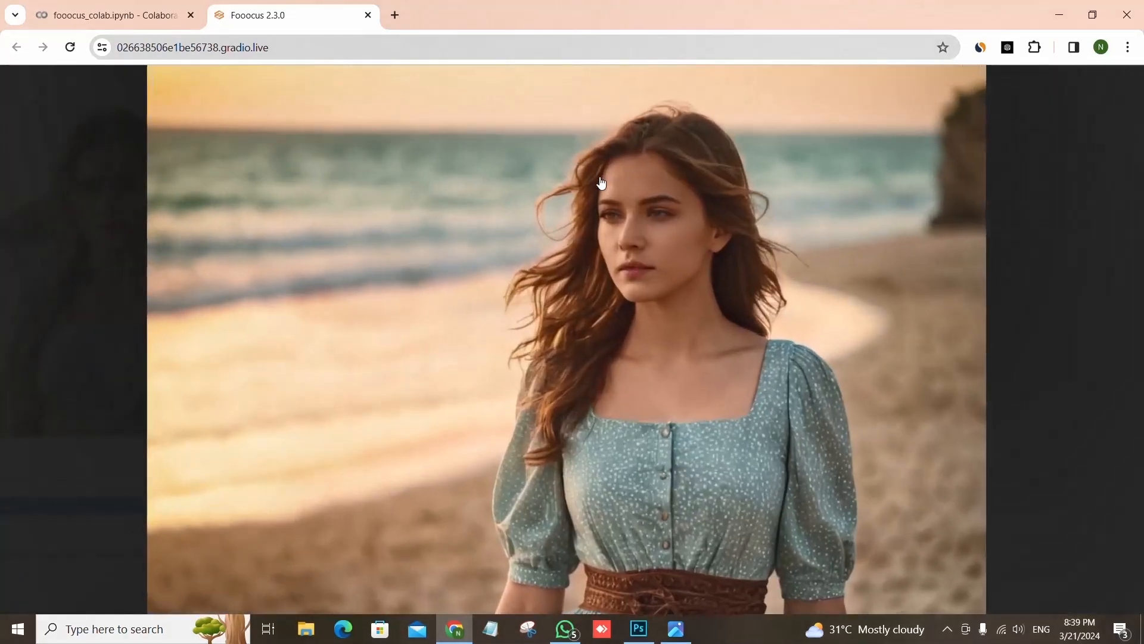
scroll(601, 183, "down", 2)
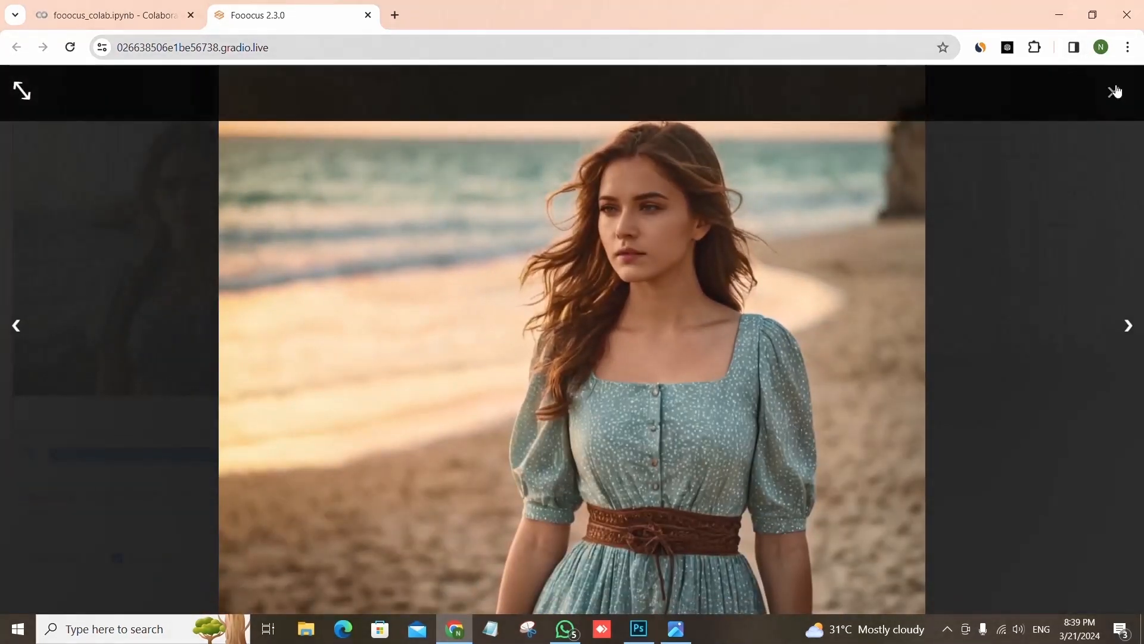
left_click(1113, 90)
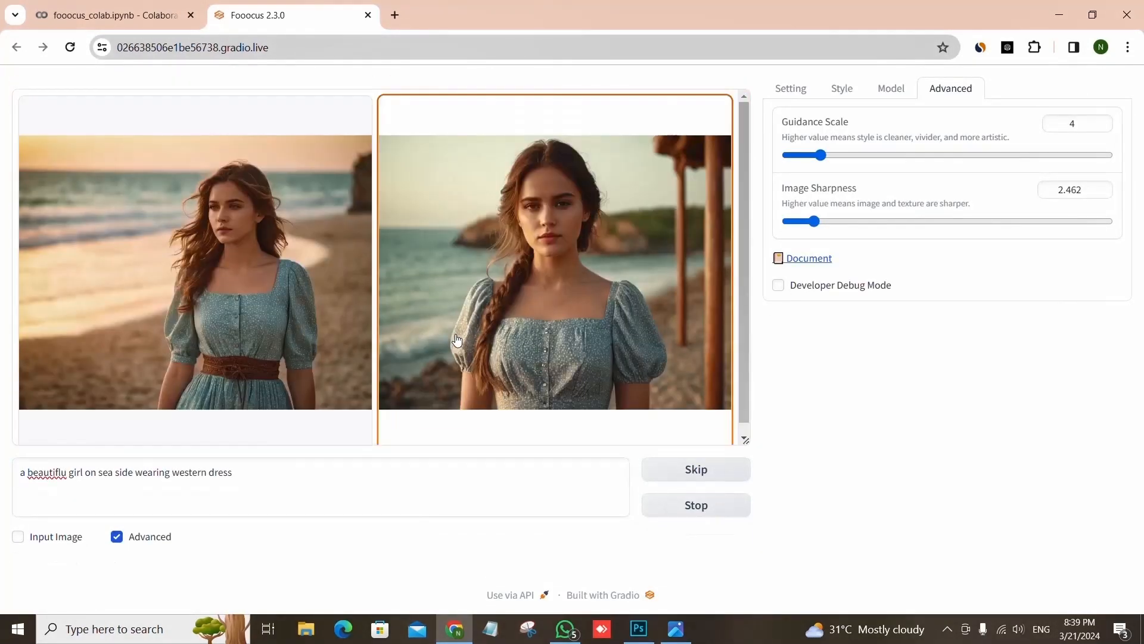
View the second generated image at full size and close the enlarged view
left_click(541, 295)
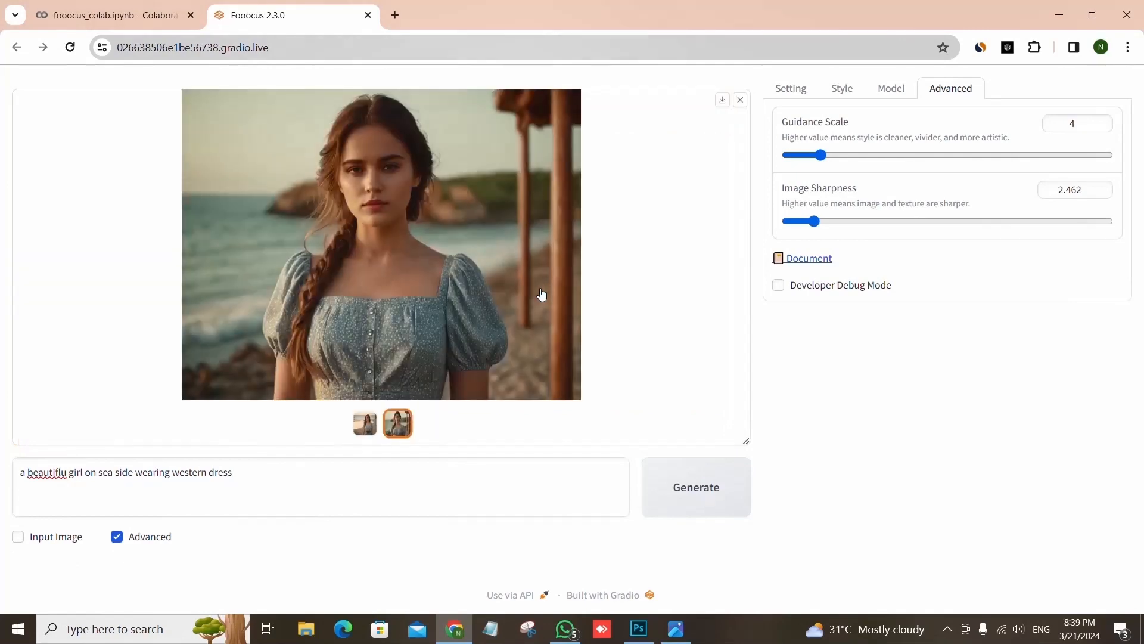
left_click(426, 250)
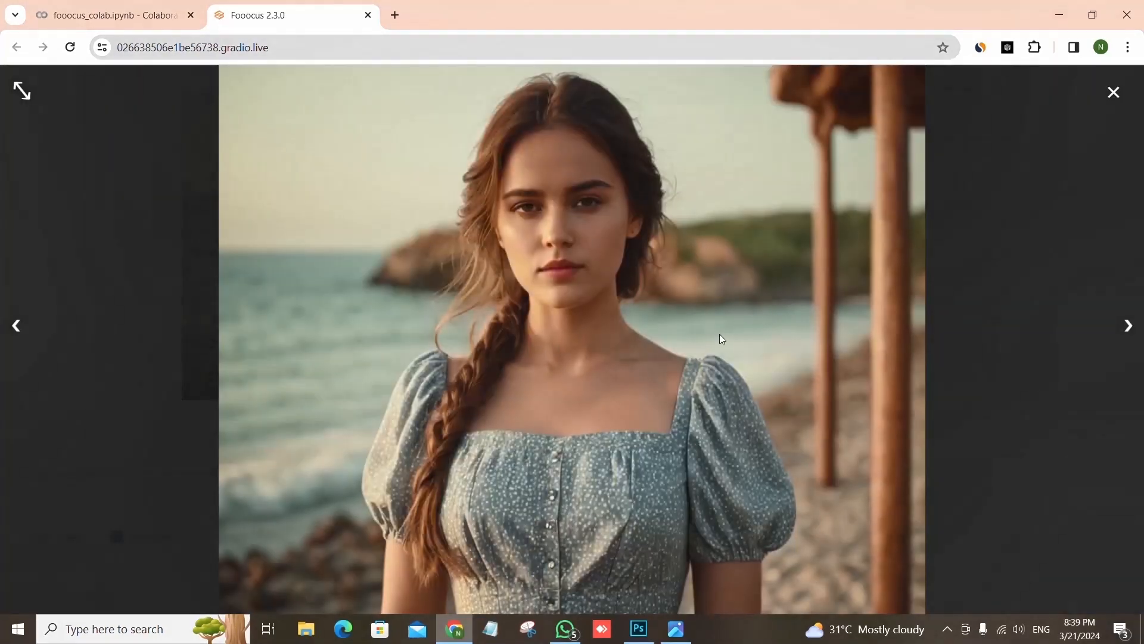
left_click(1113, 92)
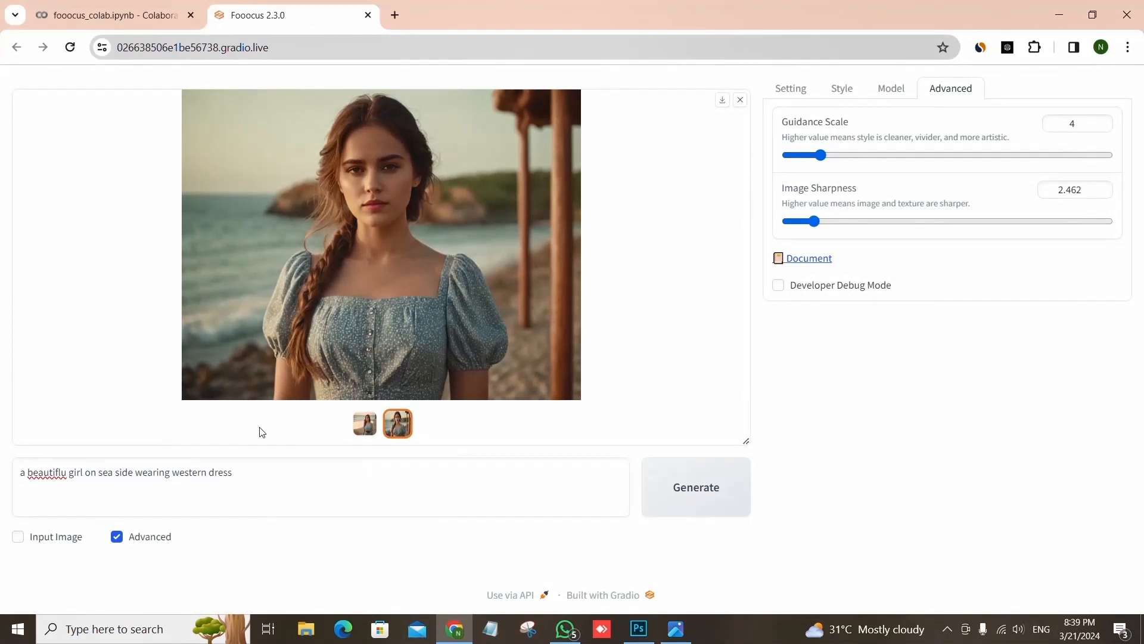
Enable the Input Image option to show the upscale, variation and image prompt tools
left_click(19, 536)
scroll(20, 541, "down", 3)
scroll(336, 410, "up", 3)
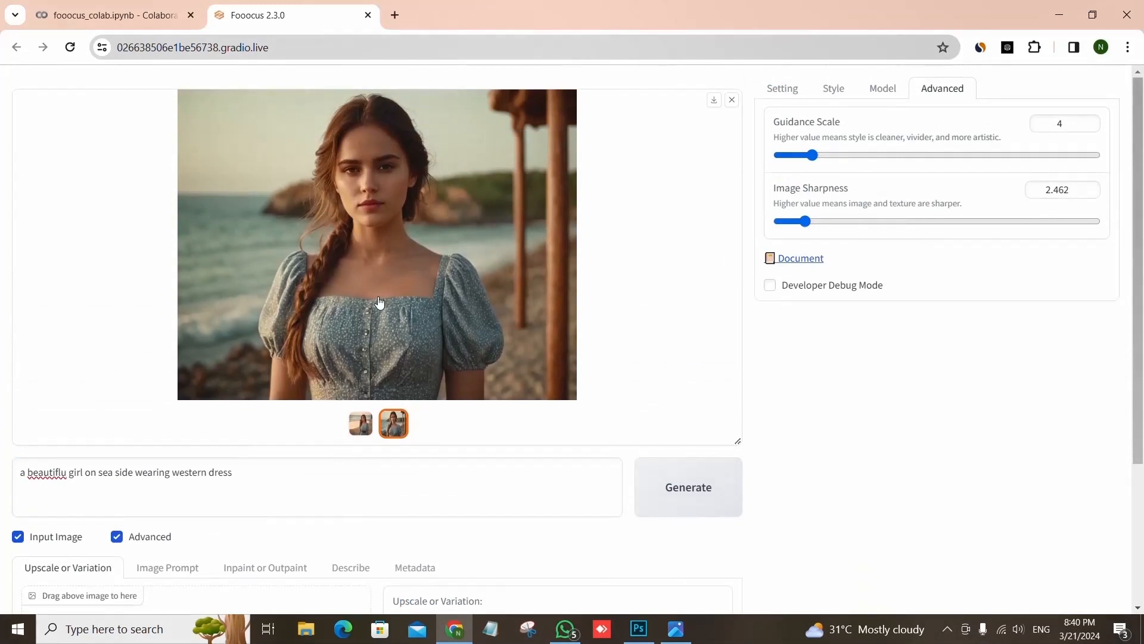
Display the first generated image in the gallery and download it
scroll(379, 302, "down", 2)
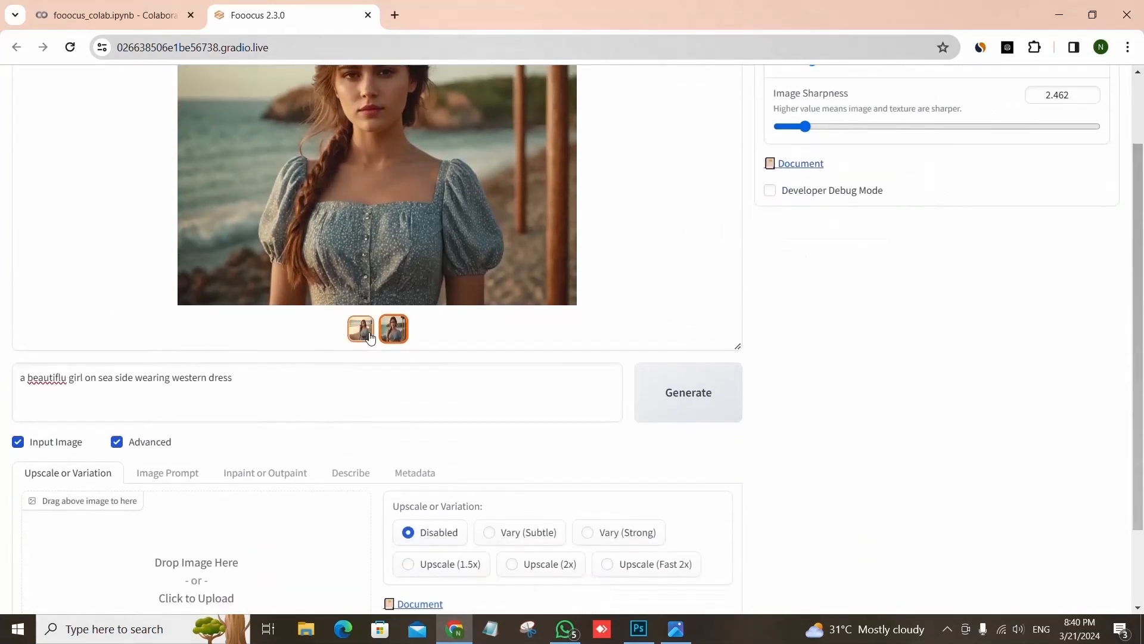
left_click(360, 328)
scroll(435, 255, "up", 2)
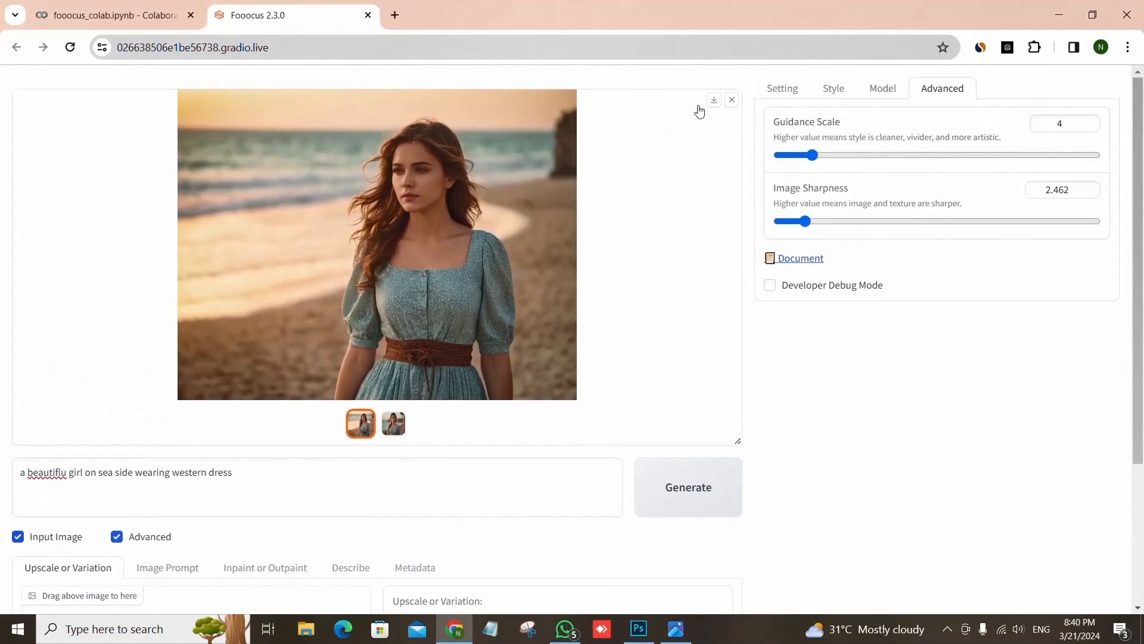
scroll(715, 106, "up", 4)
scroll(715, 106, "up", 2)
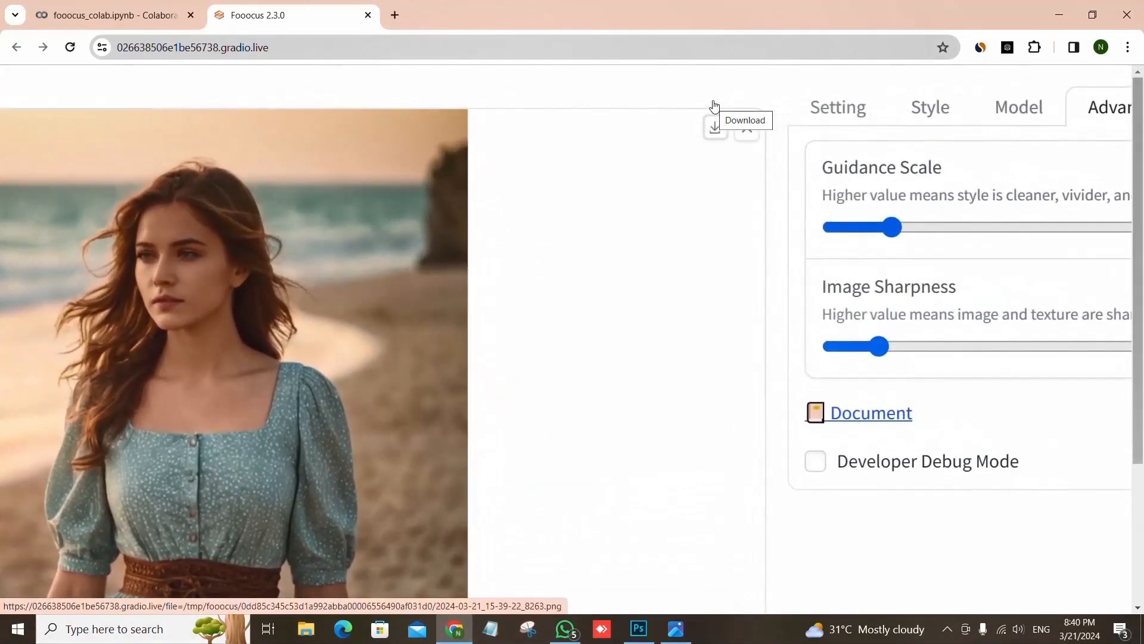
left_click(716, 129)
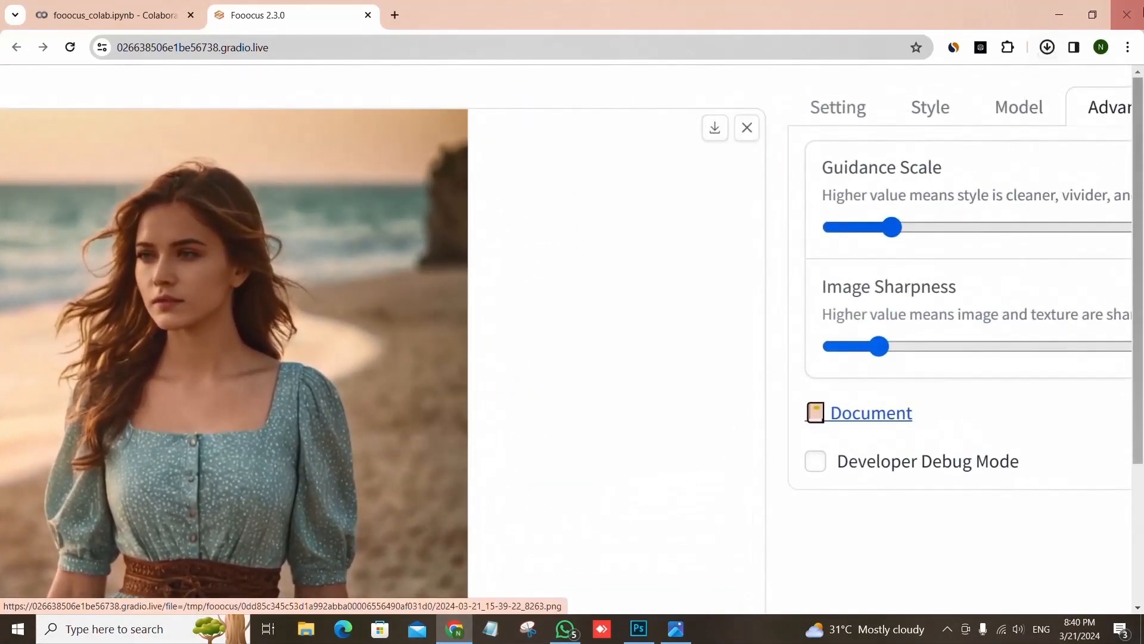
scroll(787, 200, "down", 6)
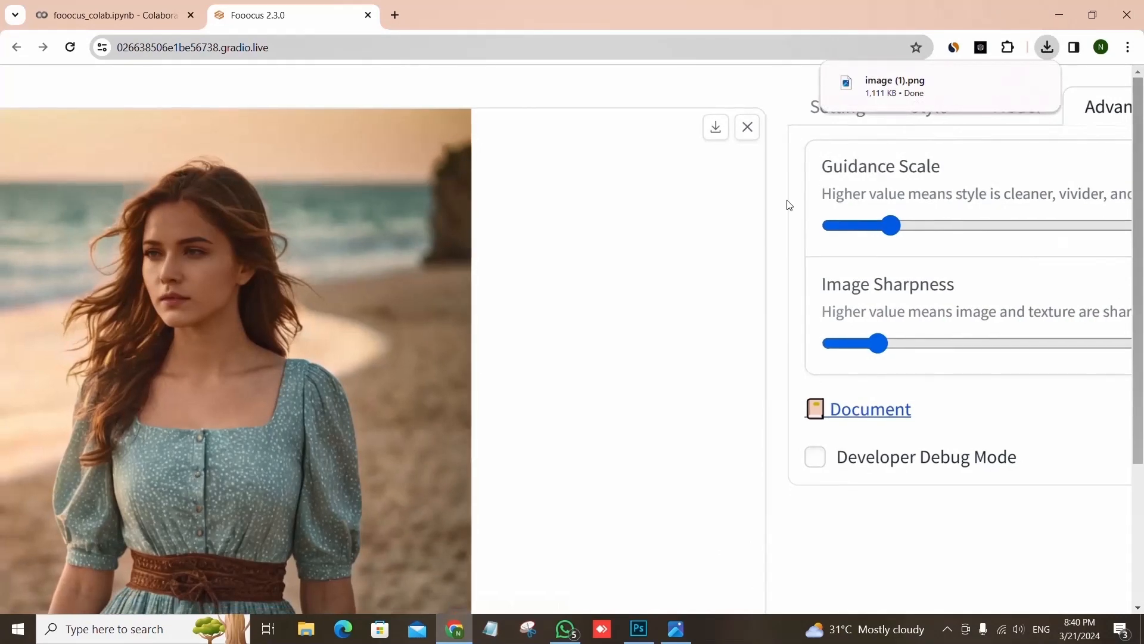
Load the first generated image from the gallery into the Upscale or Variation image area
scroll(600, 240, "down", 2)
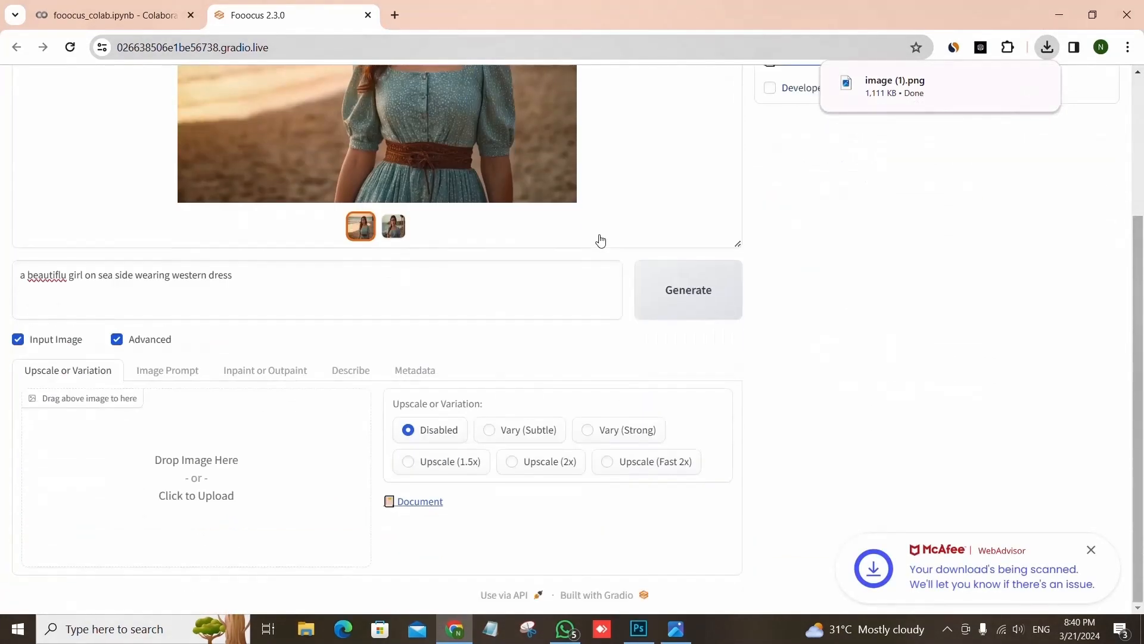
left_click_drag(360, 127, 304, 462)
scroll(357, 159, "up", 3)
scroll(304, 462, "down", 3)
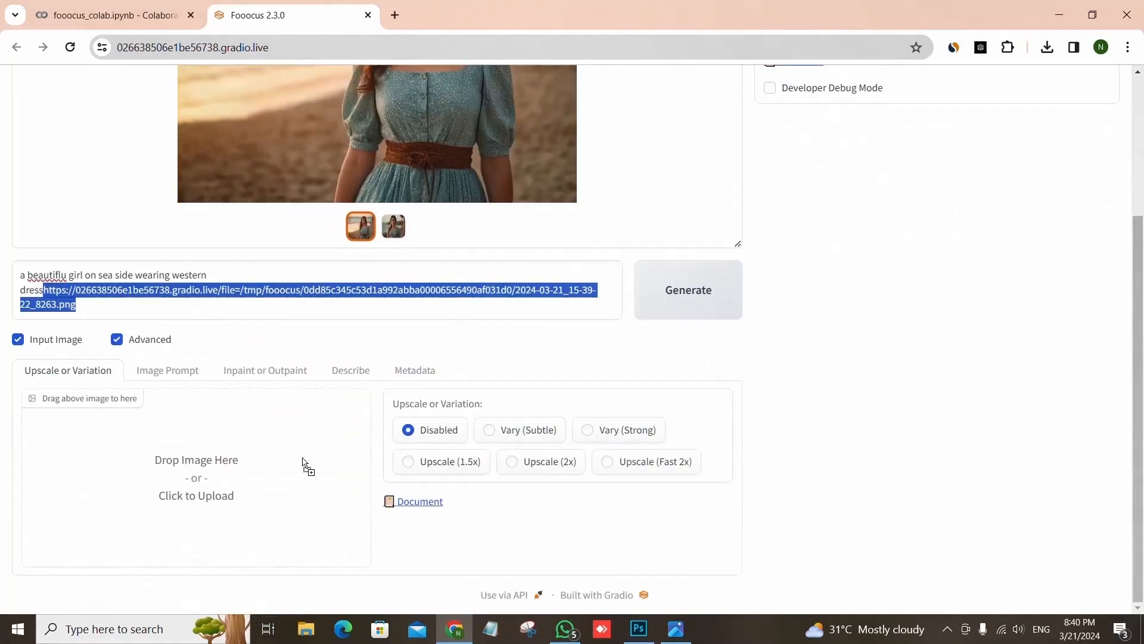
left_click_drag(387, 159, 222, 508)
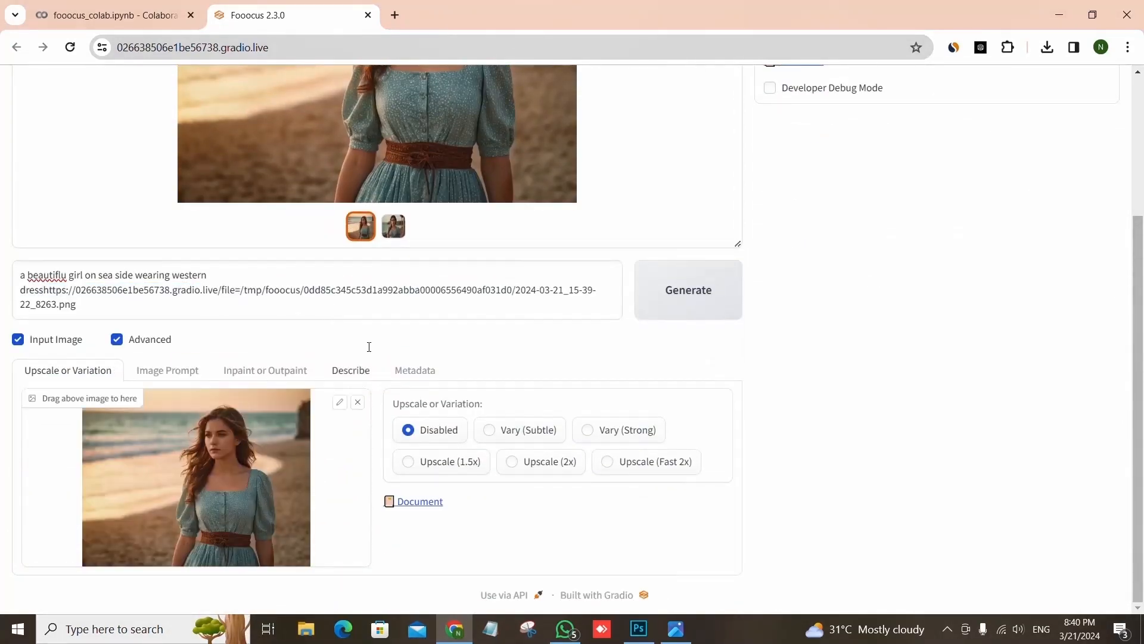
View the Image Prompt upload slots and return to the Upscale or Variation options
left_click(173, 370)
scroll(173, 374, "down", 3)
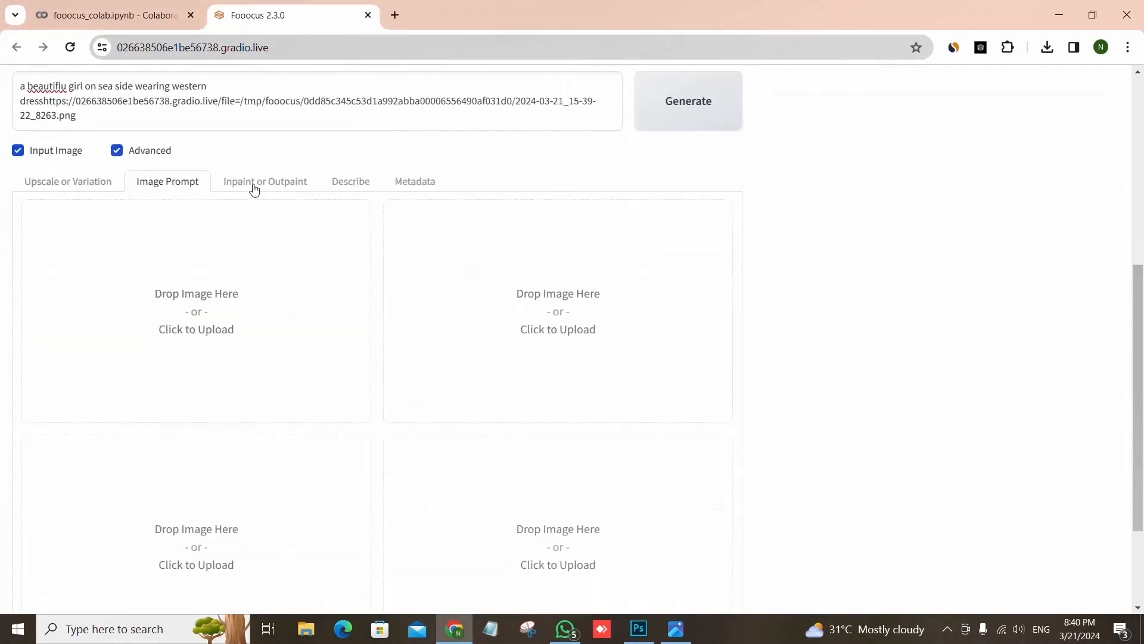
scroll(268, 171, "down", 2)
scroll(269, 171, "up", 5)
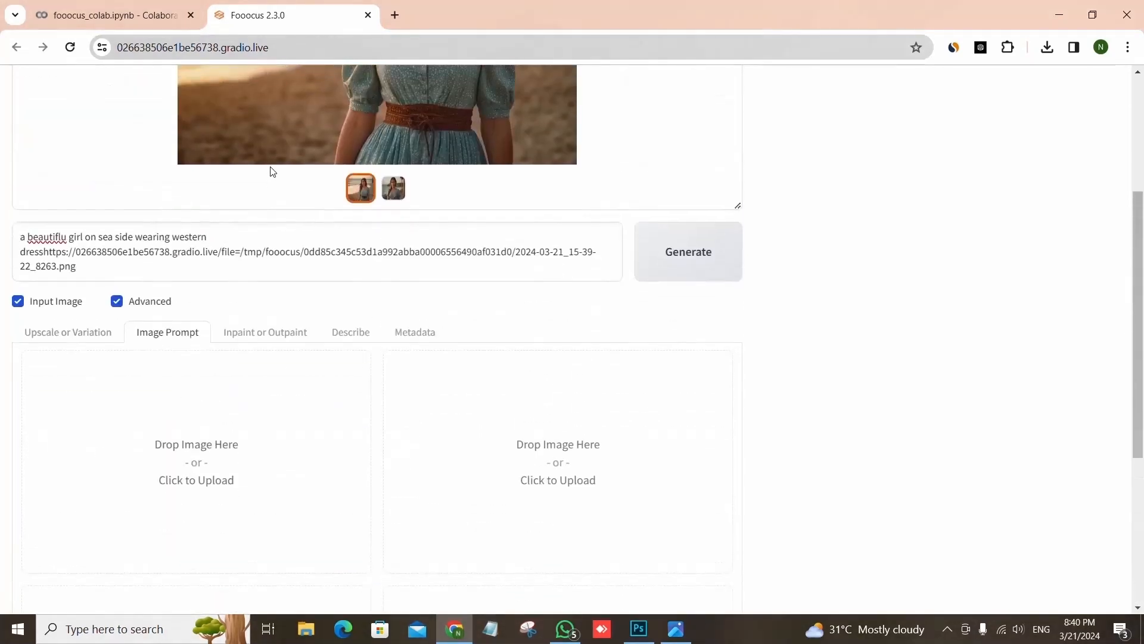
left_click(78, 339)
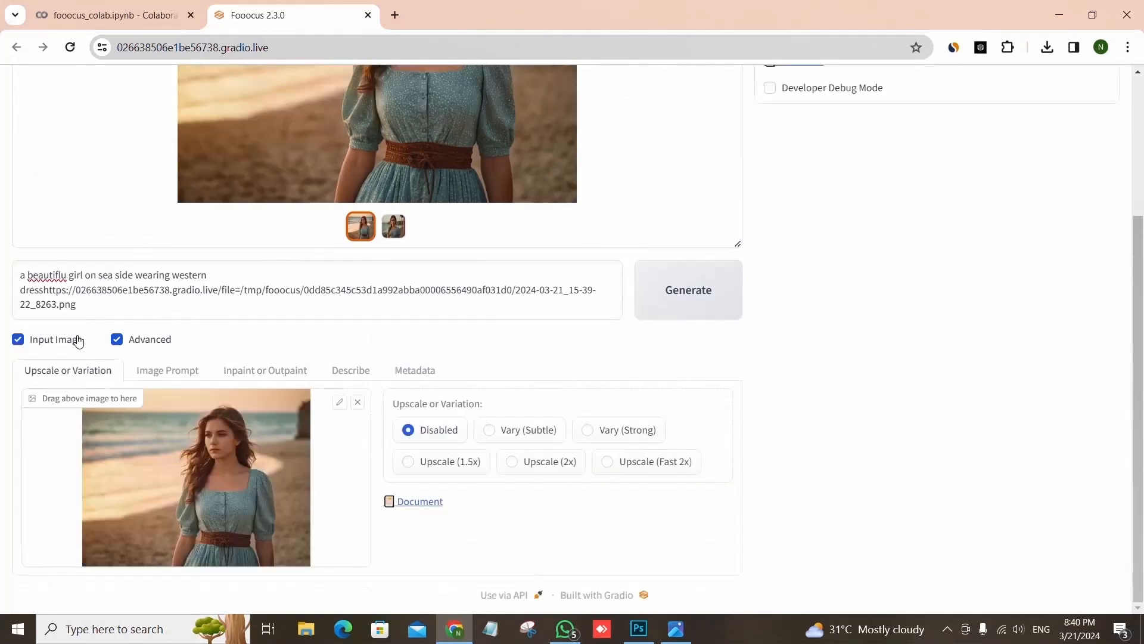
Upload image (1) from Downloads for Inpaint or Outpaint and paint a V-shaped mask across the woman's neck
left_click(259, 371)
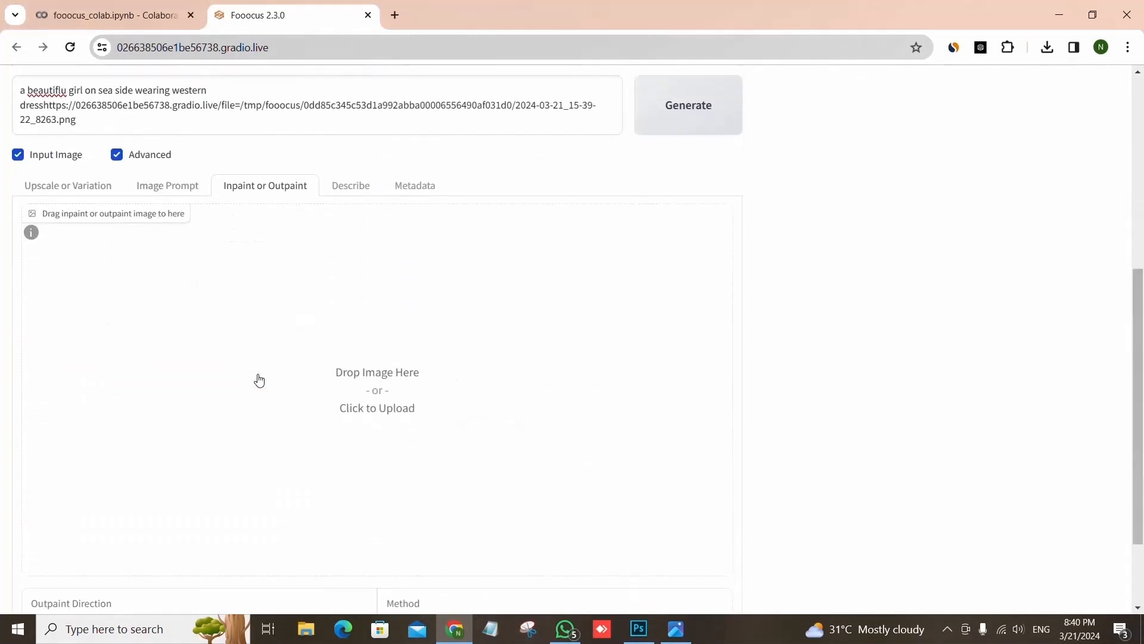
left_click(343, 398)
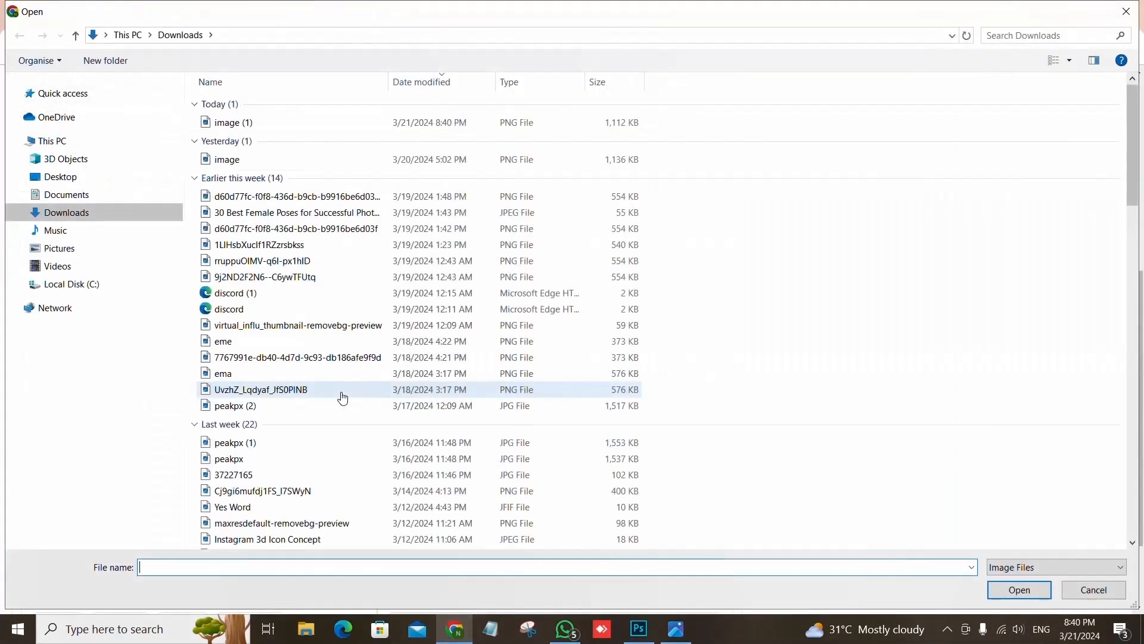
double_click(298, 123)
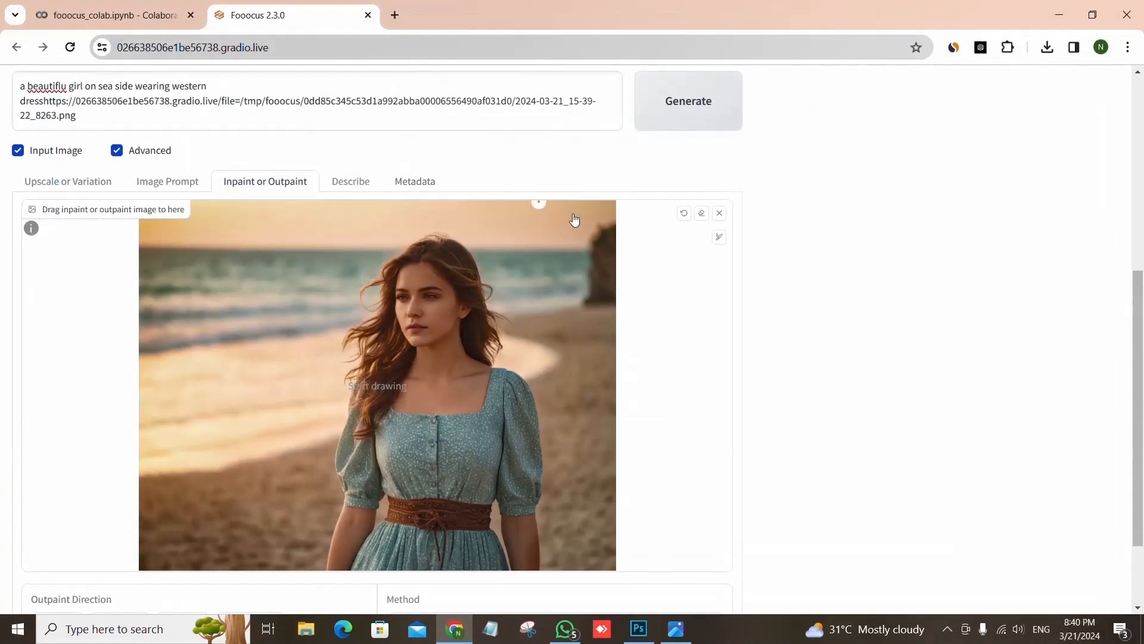
left_click(719, 237)
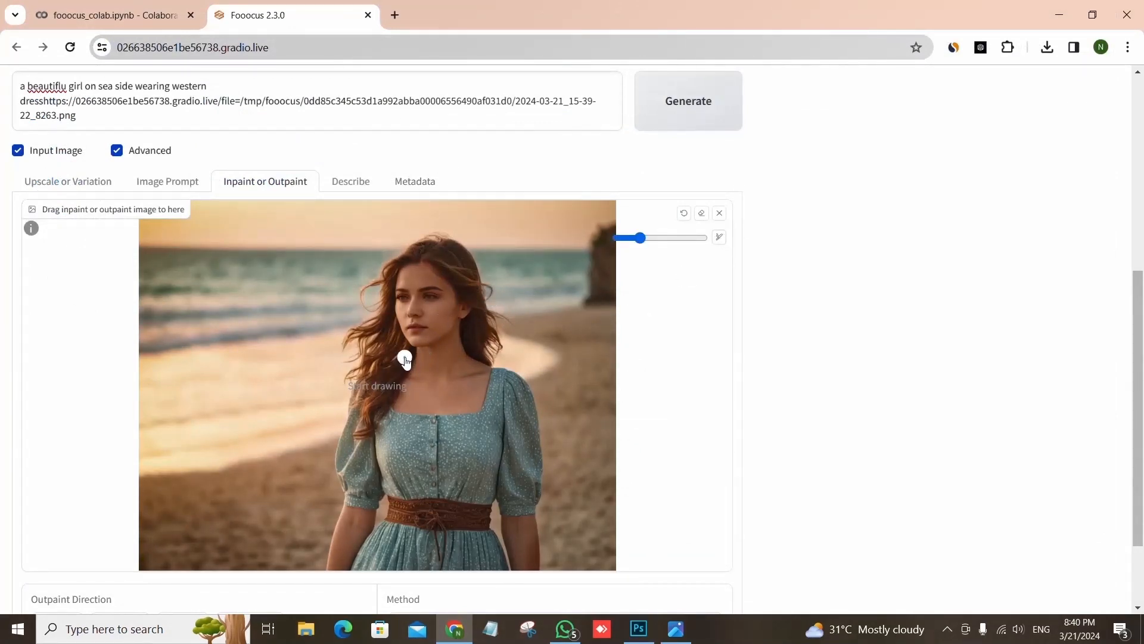
mouse_move(416, 360)
left_mouse_down()
mouse_move(447, 387)
mouse_move(478, 348)
left_mouse_up()
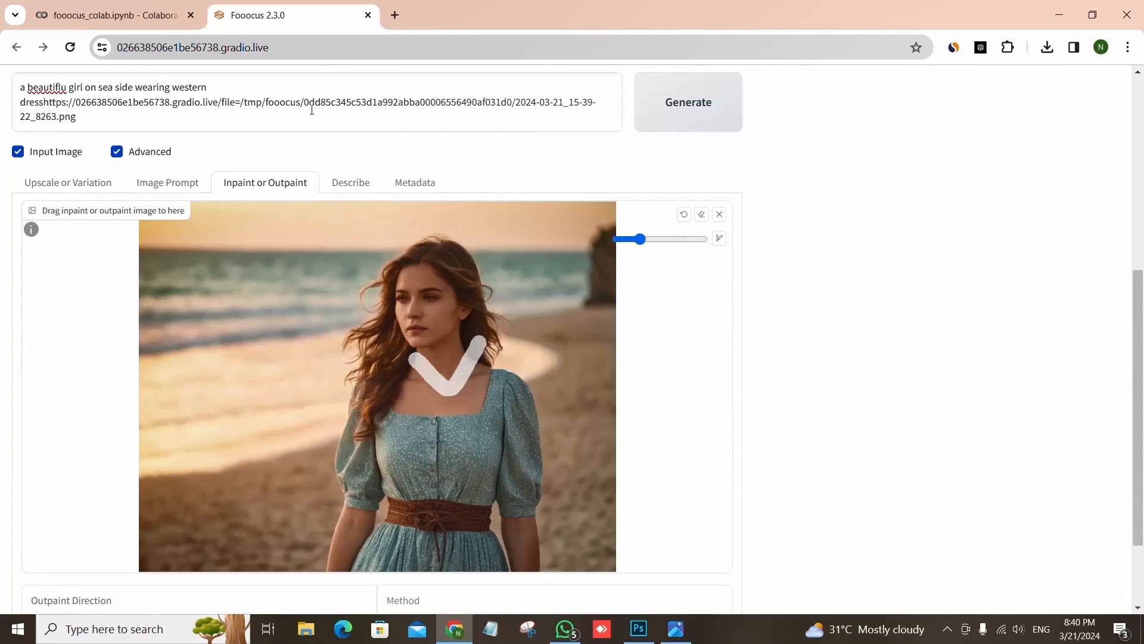
Replace the whole prompt with "necklace" and generate the inpainted images
scroll(309, 113, "up", 2)
key("ctrl+a")
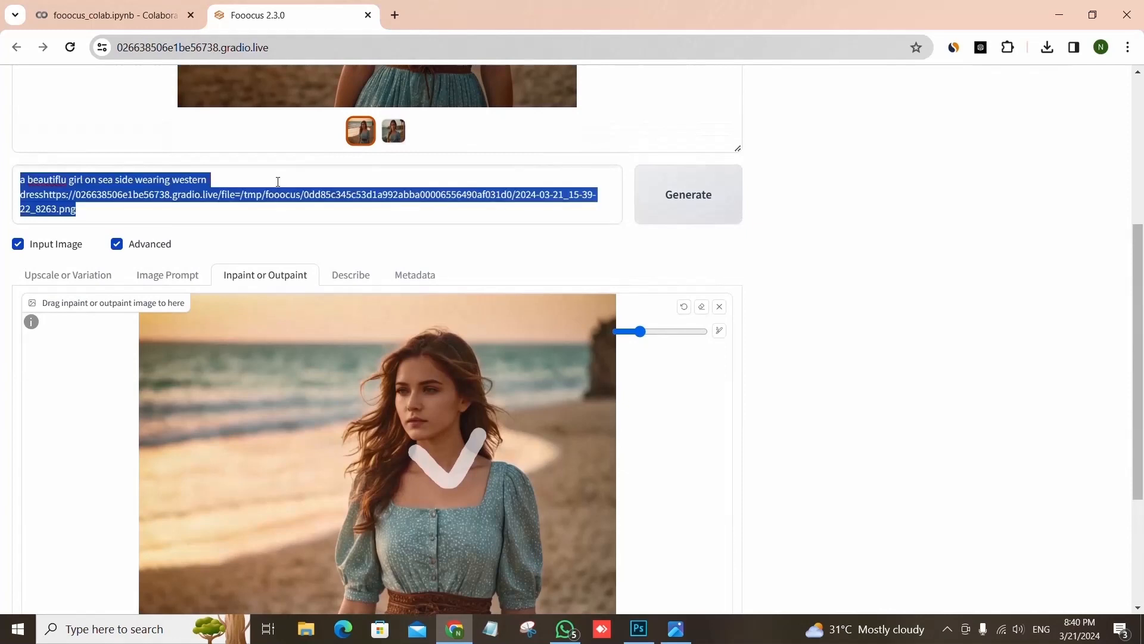
key("BackSpace")
type("necklace")
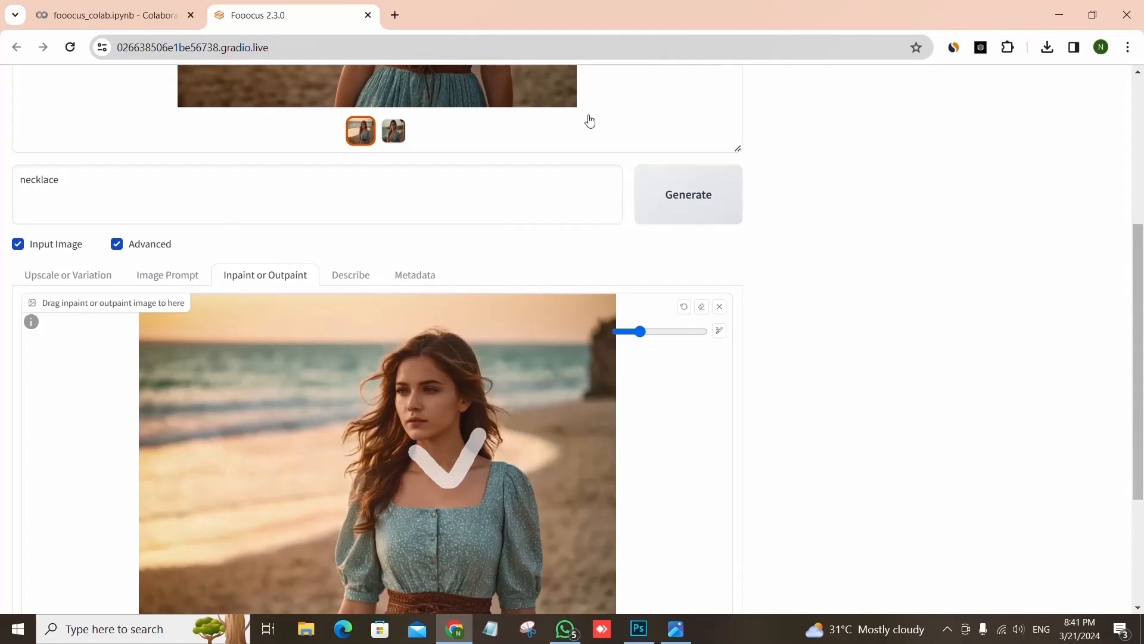
left_click(703, 198)
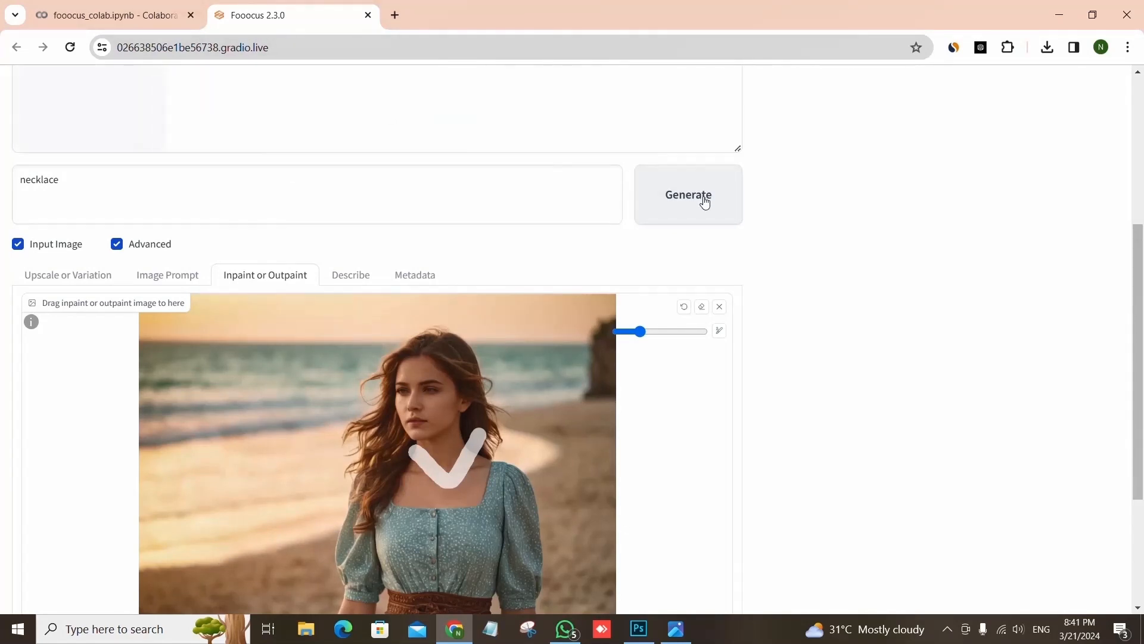
Compare the generation preview with the masked neck area and slightly enlarge the inpaint brush
scroll(705, 203, "up", 3)
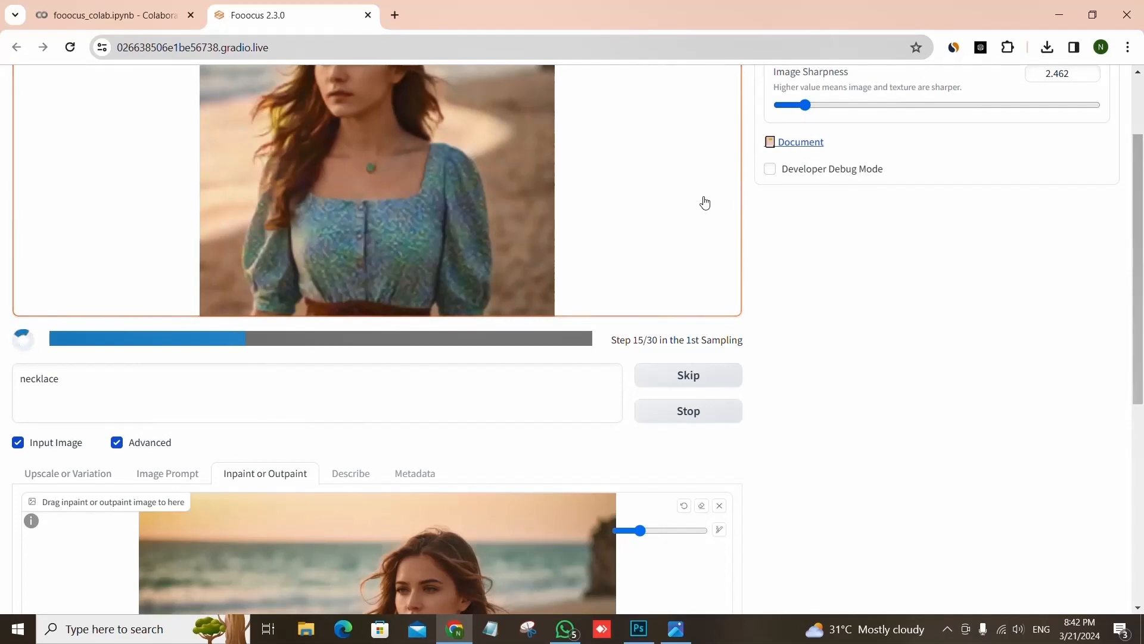
scroll(359, 164, "up", 2)
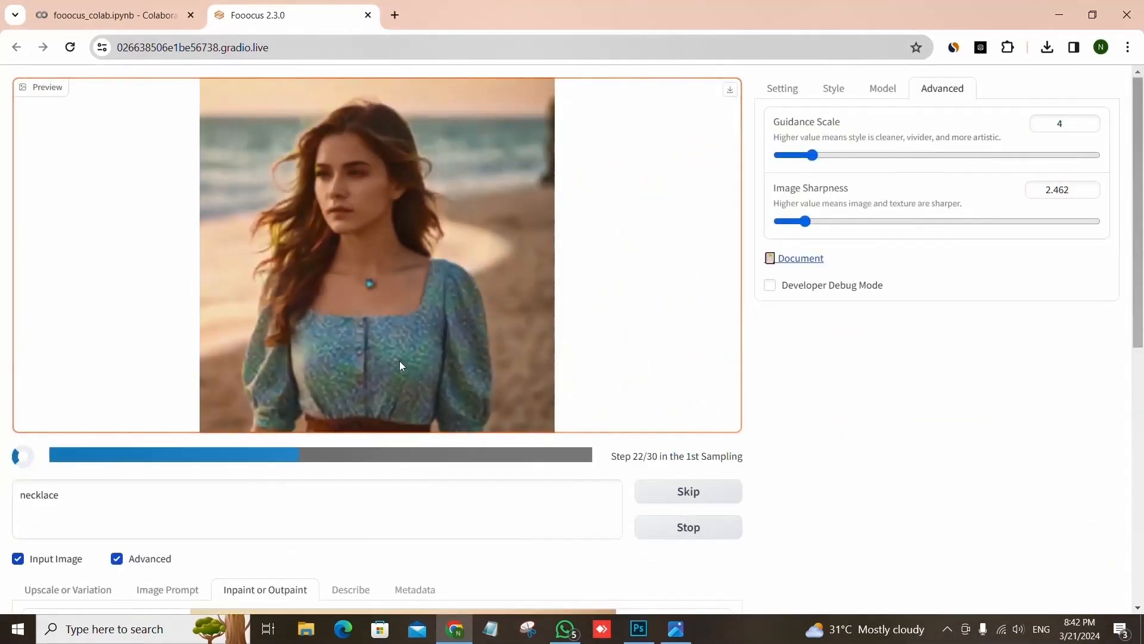
scroll(400, 360, "down", 4)
scroll(400, 357, "up", 4)
scroll(400, 359, "down", 5)
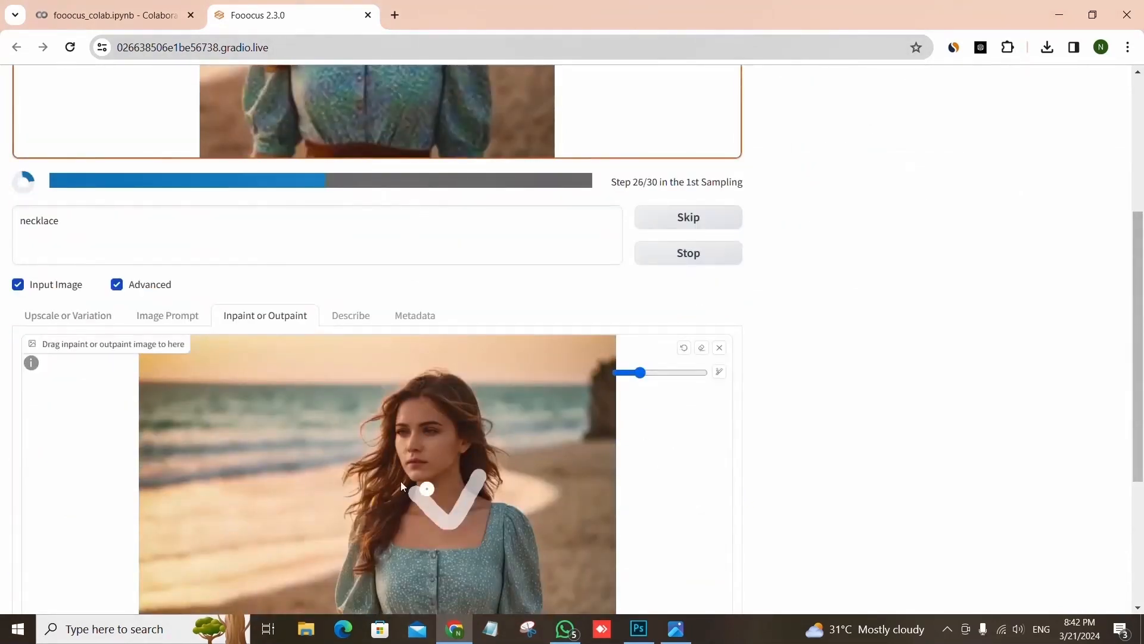
scroll(400, 481, "down", 4)
scroll(416, 232, "up", 1)
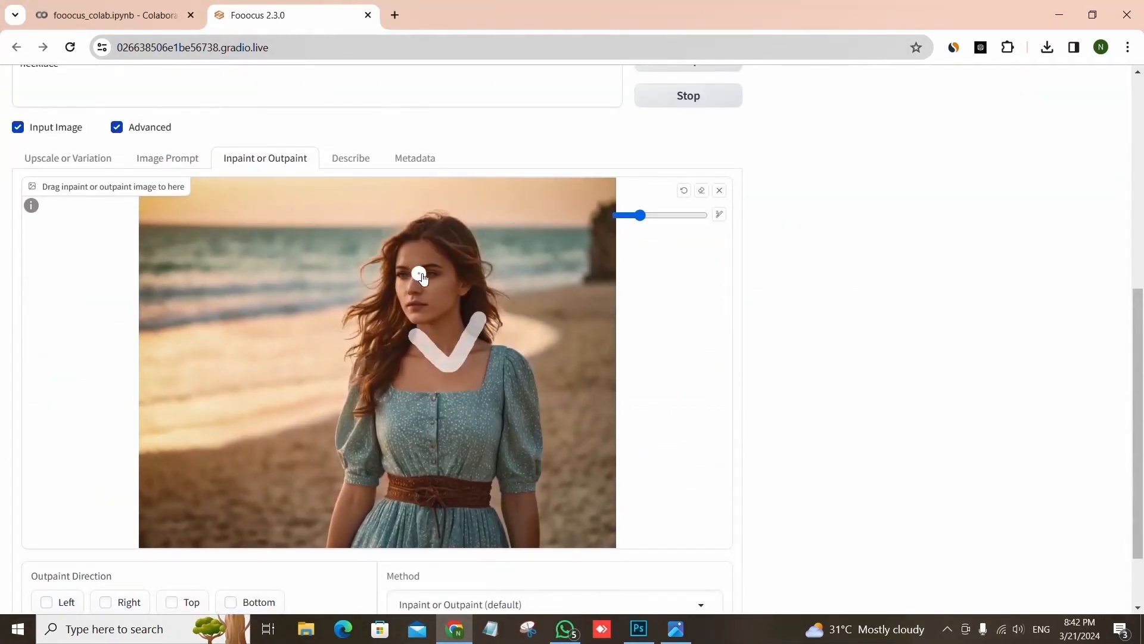
scroll(423, 279, "up", 10)
scroll(423, 279, "down", 12)
scroll(424, 279, "up", 12)
left_click(654, 216)
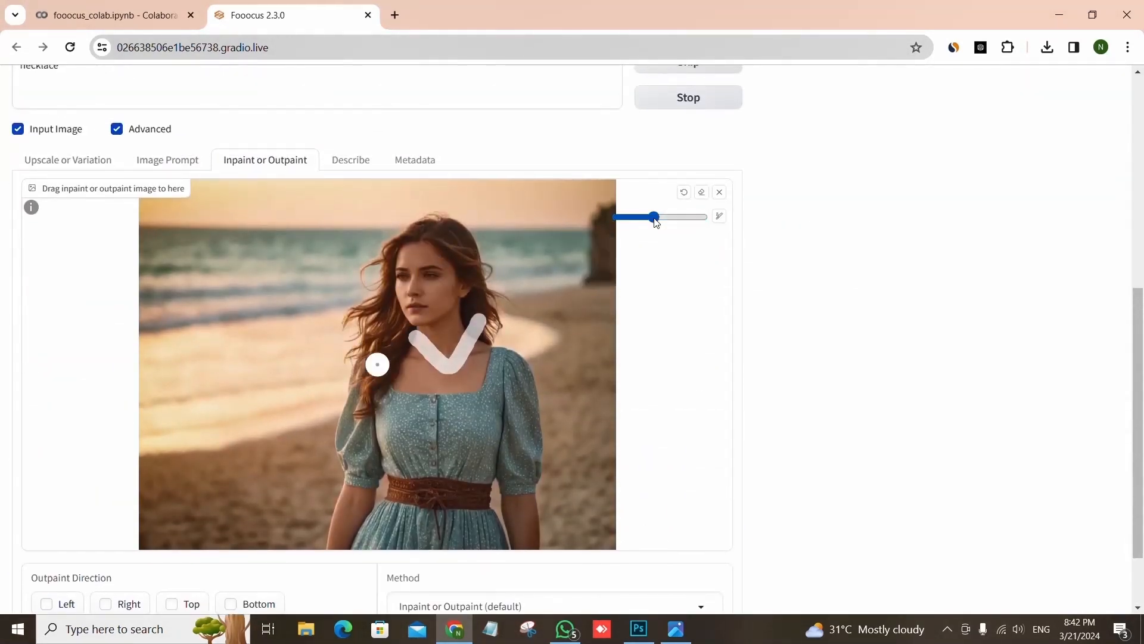
Open the first finished necklace image enlarged, zoom in on the pendant, and close the enlarged view
scroll(535, 247, "up", 4)
scroll(537, 249, "up", 3)
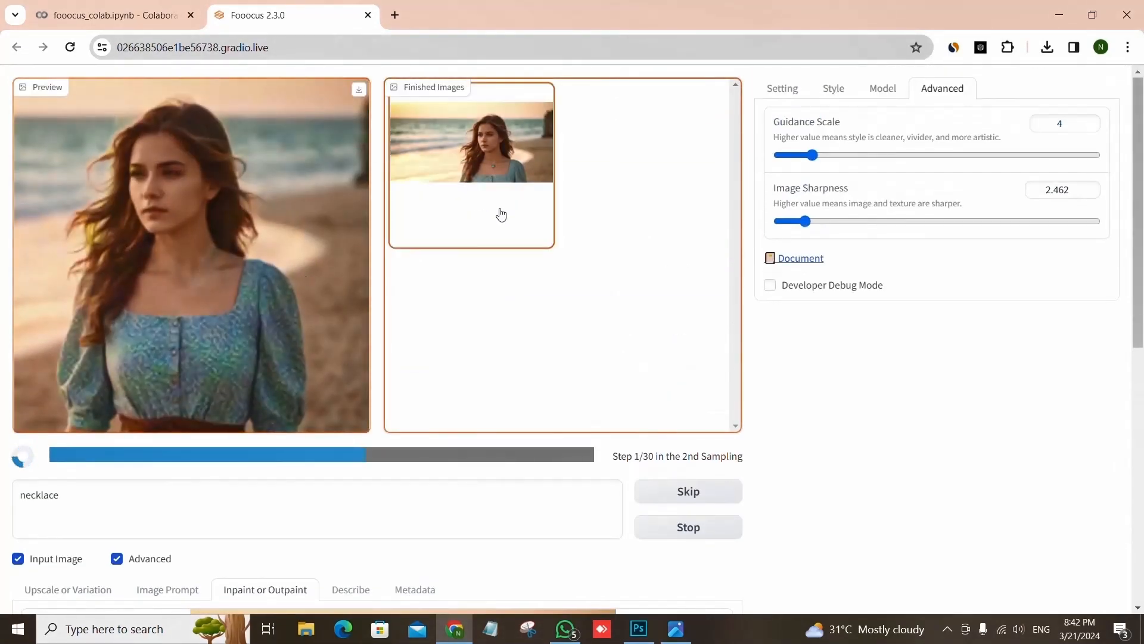
left_click(512, 165)
left_click(512, 165)
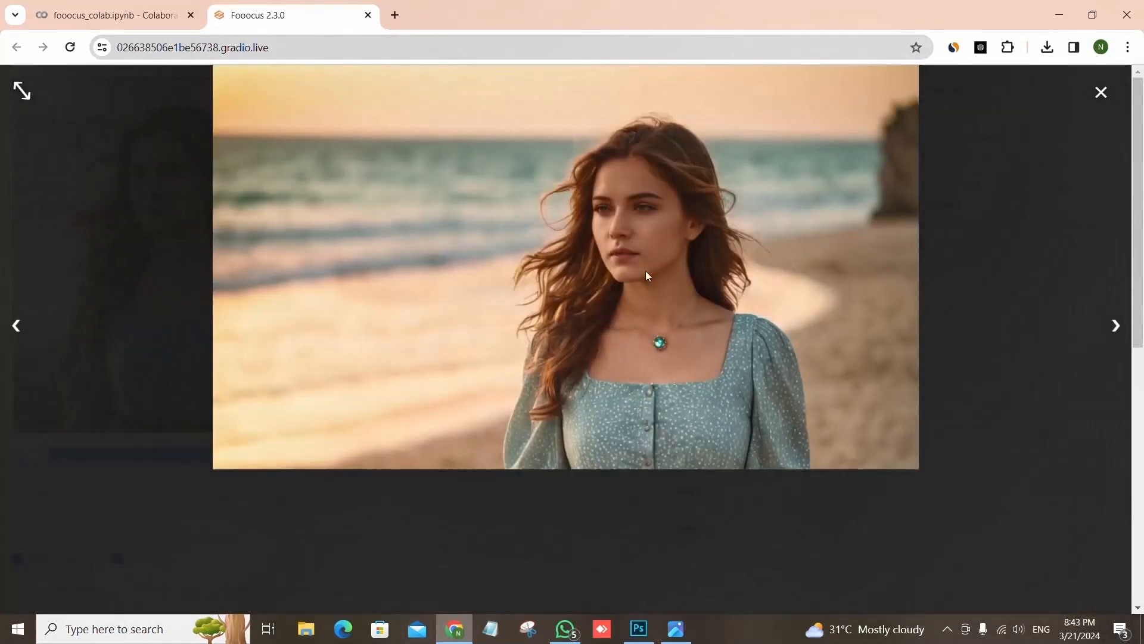
left_click(677, 335)
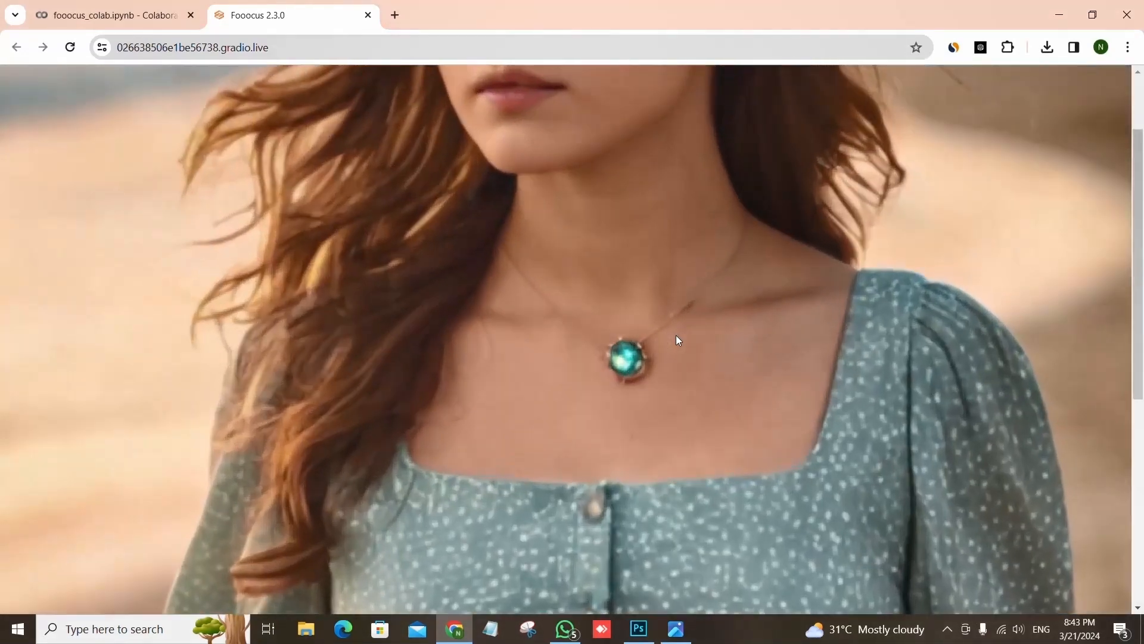
left_click(677, 336)
left_click(1100, 92)
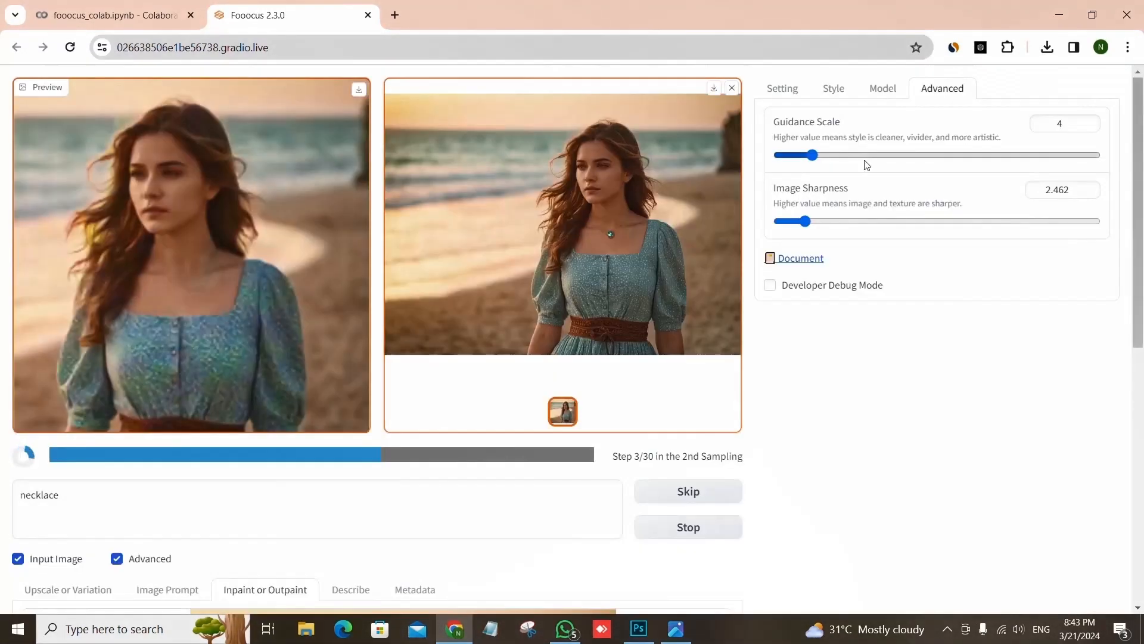
Compare the finished necklace image with the masked source image, and examine the outpaint direction and method options
scroll(570, 325, "down", 5)
scroll(571, 322, "up", 5)
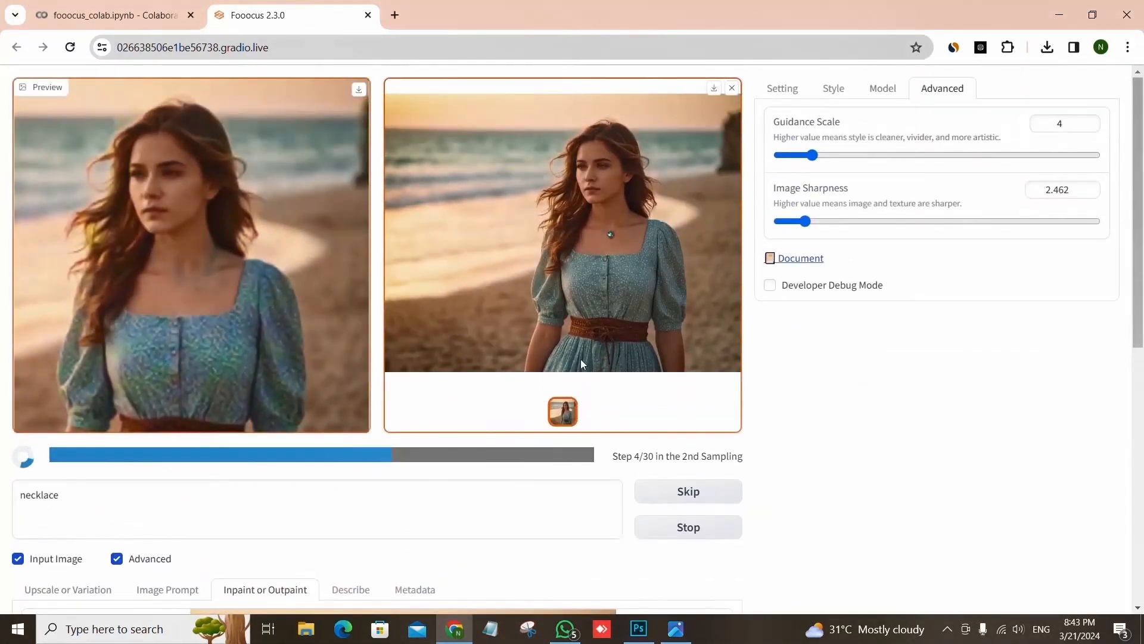
scroll(581, 360, "down", 2)
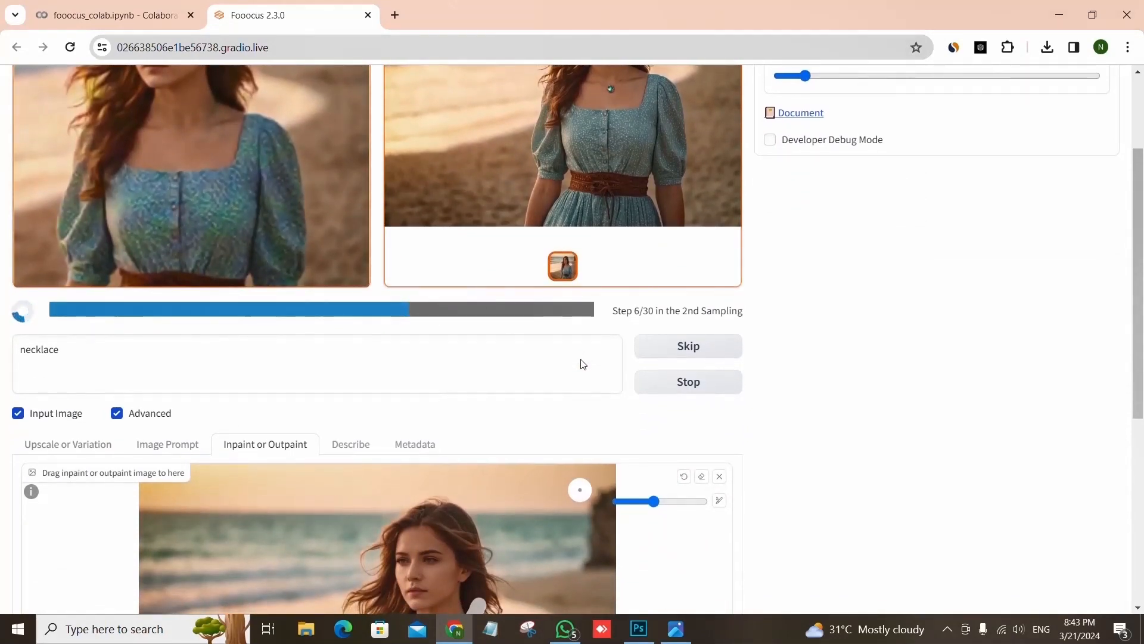
scroll(583, 364, "down", 1)
scroll(583, 364, "up", 3)
scroll(582, 365, "down", 1)
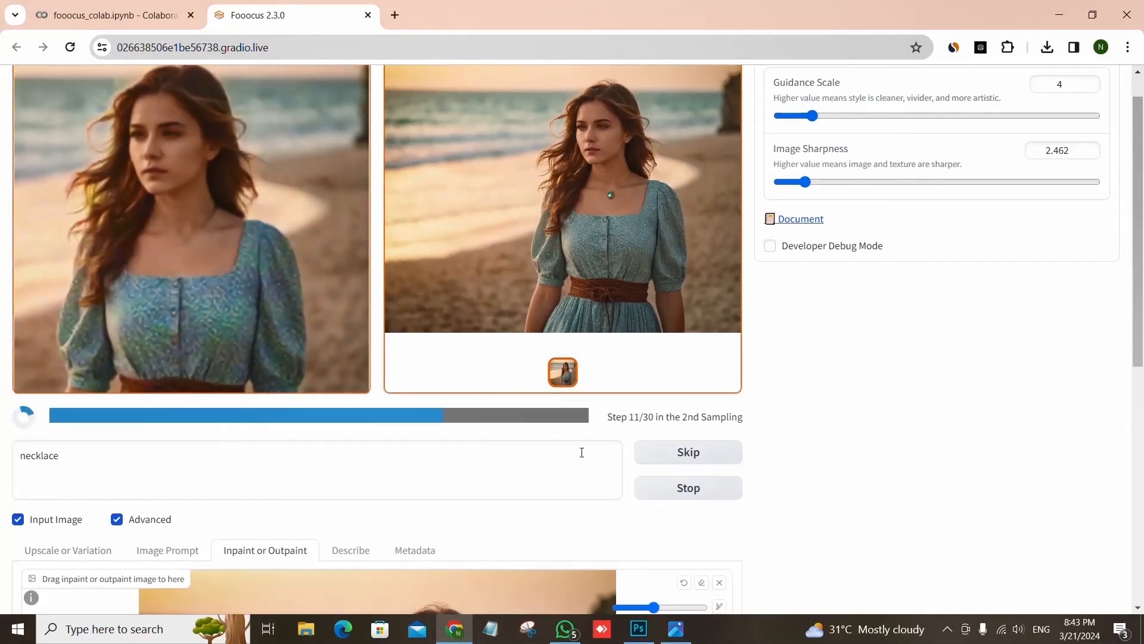
scroll(582, 452, "down", 8)
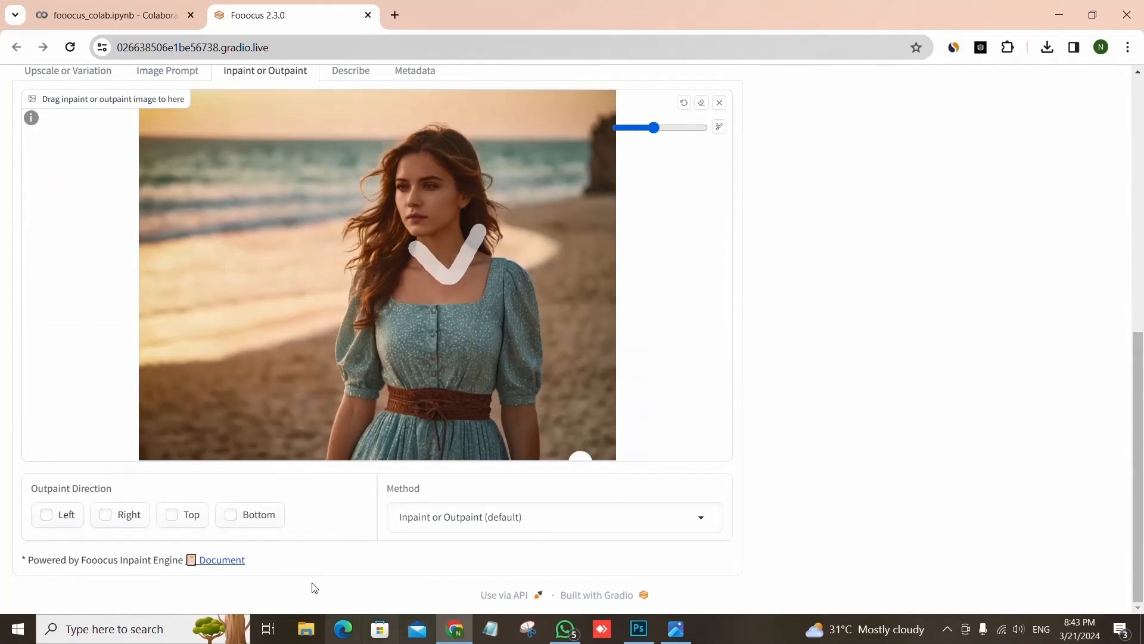
Return to the Upscale or Variation options and review the generated necklace images
scroll(314, 485, "up", 8)
scroll(314, 485, "down", 3)
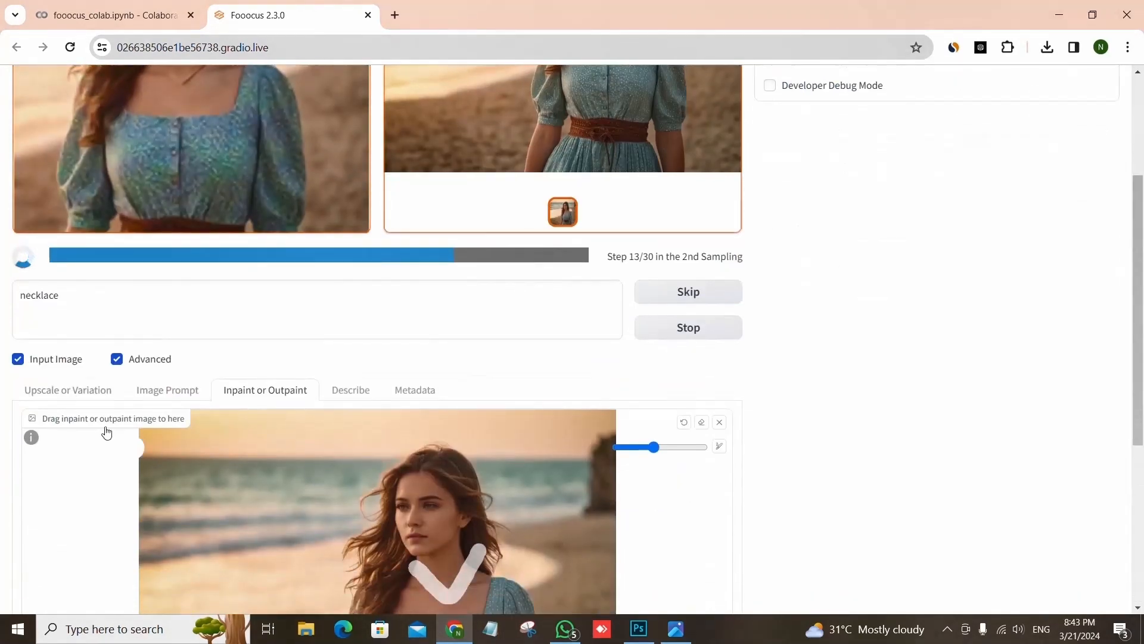
left_click(93, 394)
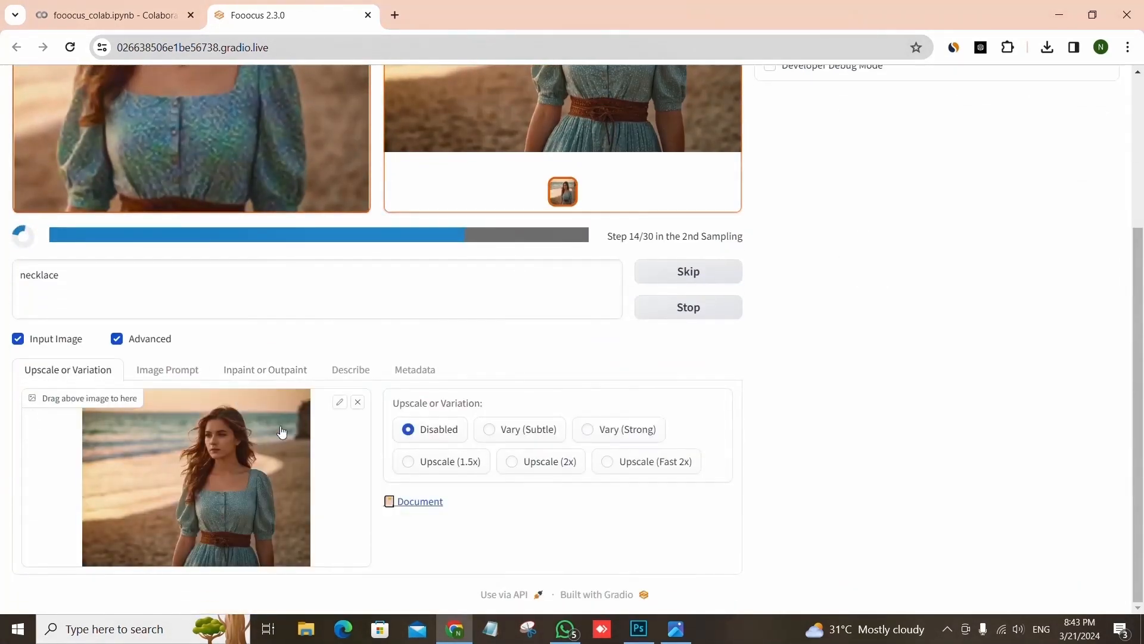
scroll(179, 368, "up", 1)
scroll(171, 367, "up", 2)
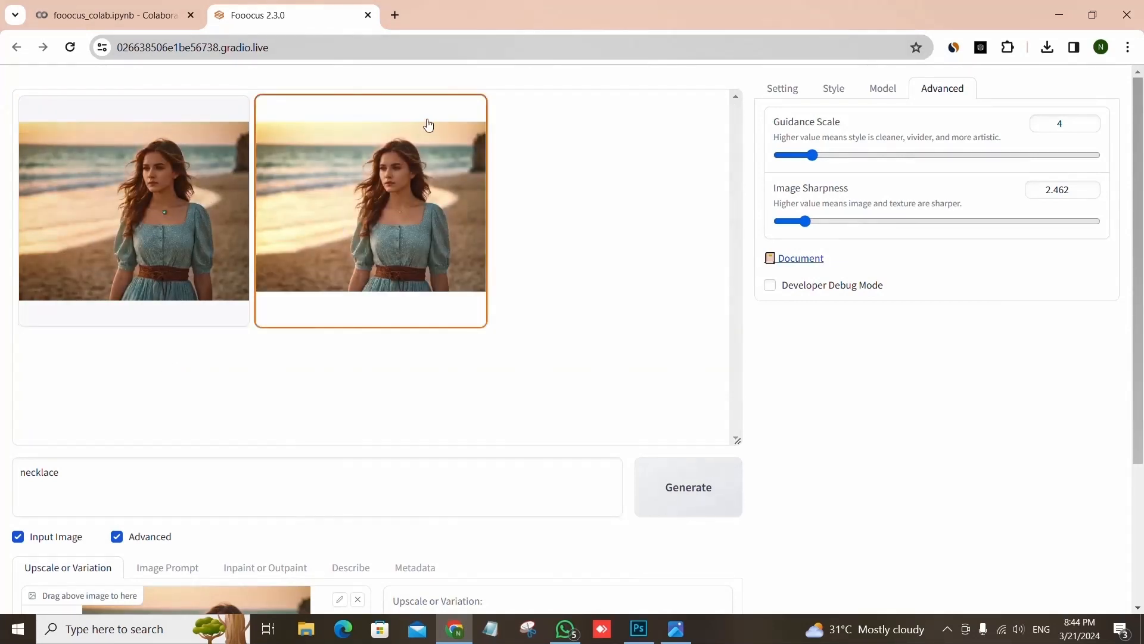
Open the second finished necklace image enlarged, zoom in on the necklace and back out, and close the enlarged view
left_click(419, 227)
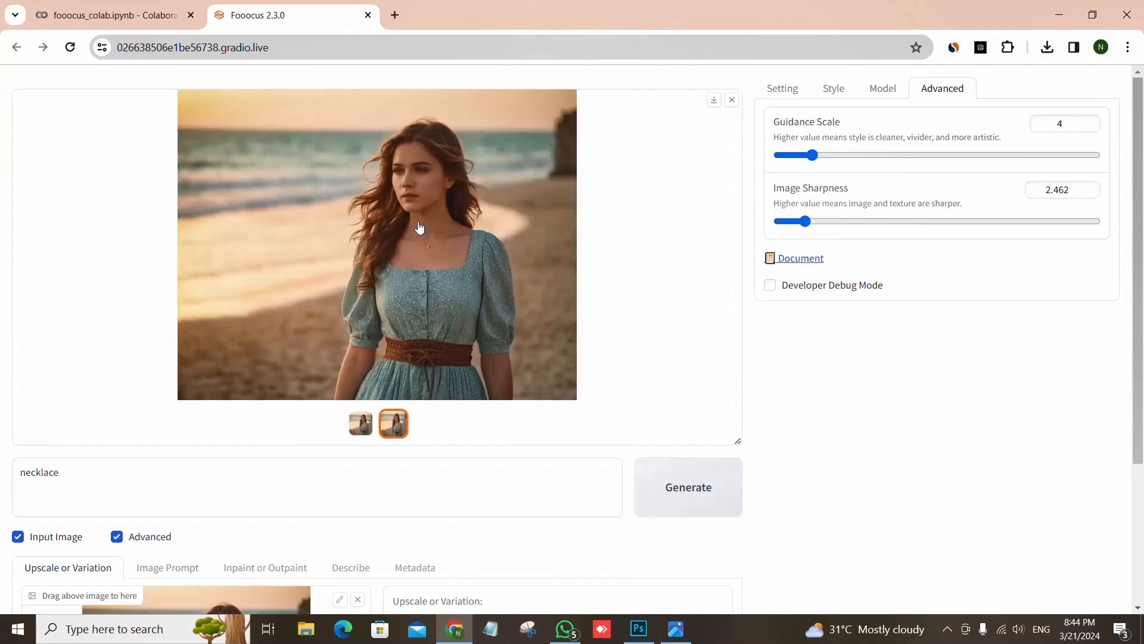
left_click(437, 262)
left_click(653, 362)
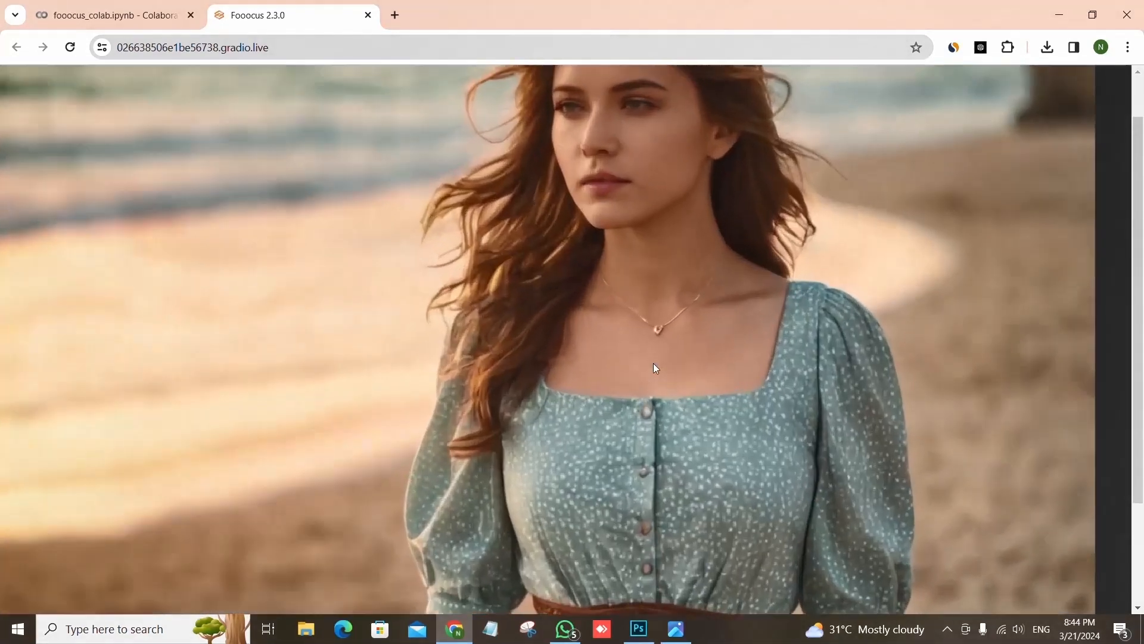
left_click(653, 363)
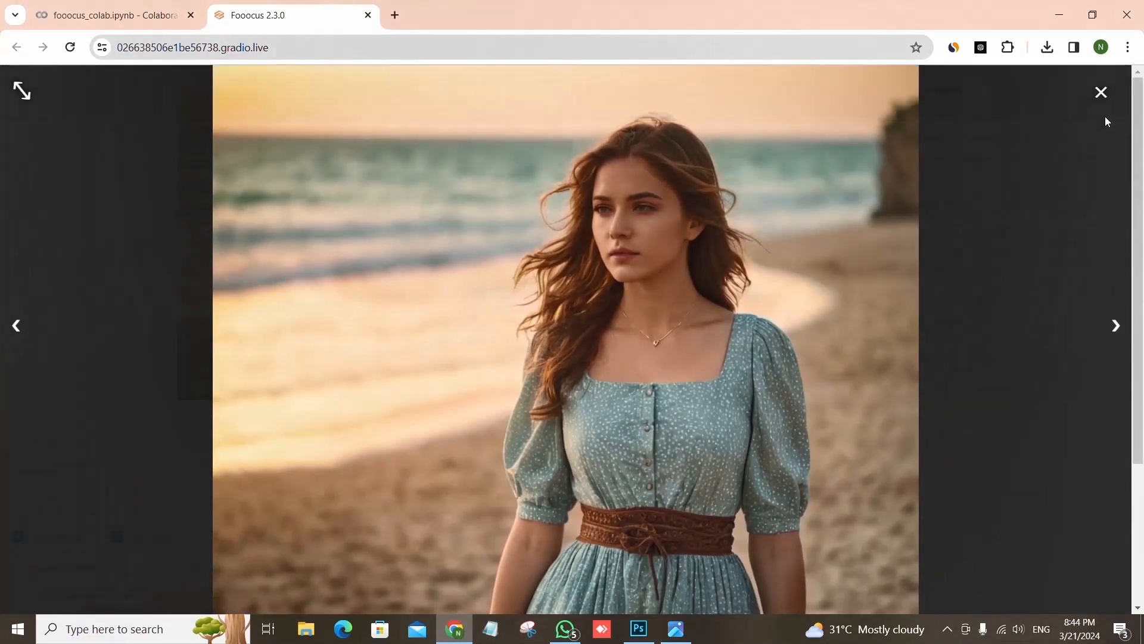
left_click(1101, 94)
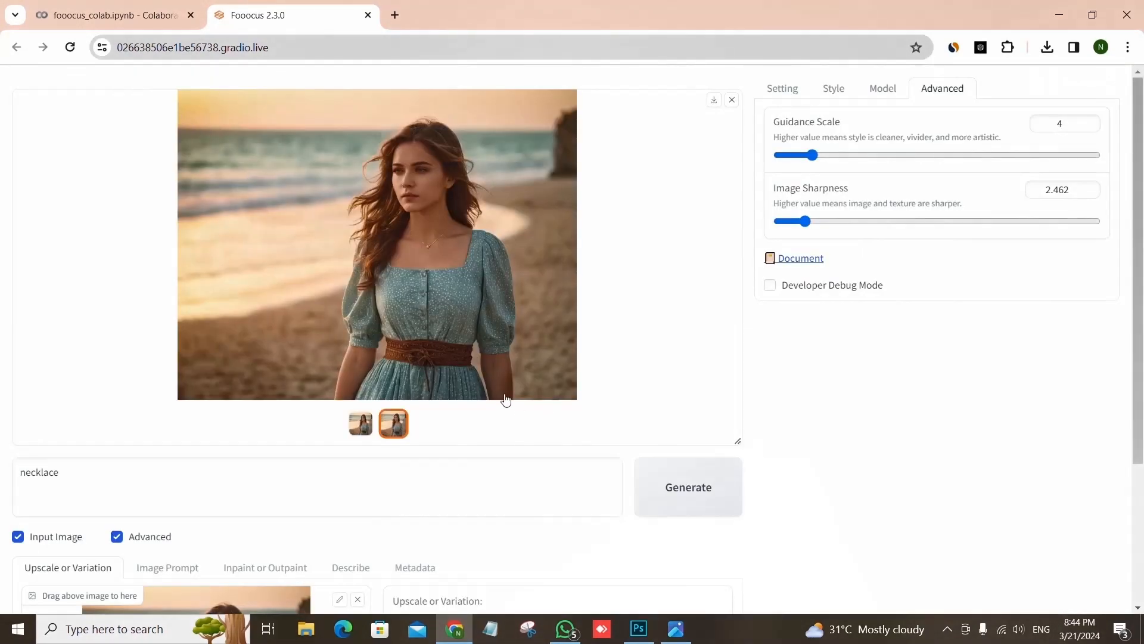
Check the save and copy options for the second necklace image and view it enlarged once more
right_click(473, 287)
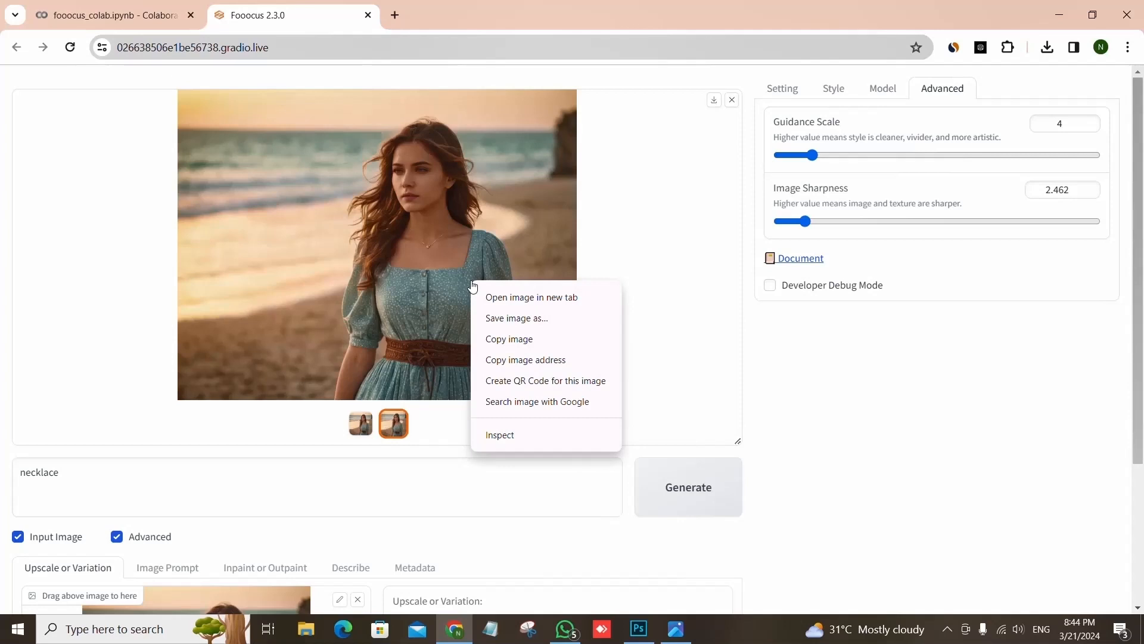
left_click(444, 164)
left_click(447, 164)
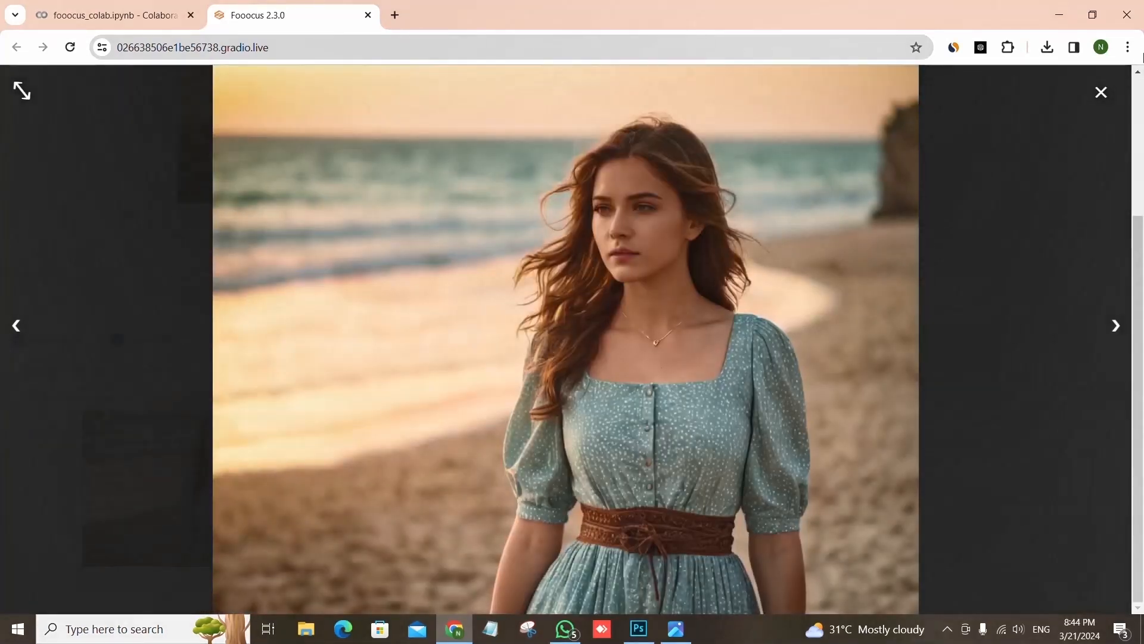
left_click(1100, 93)
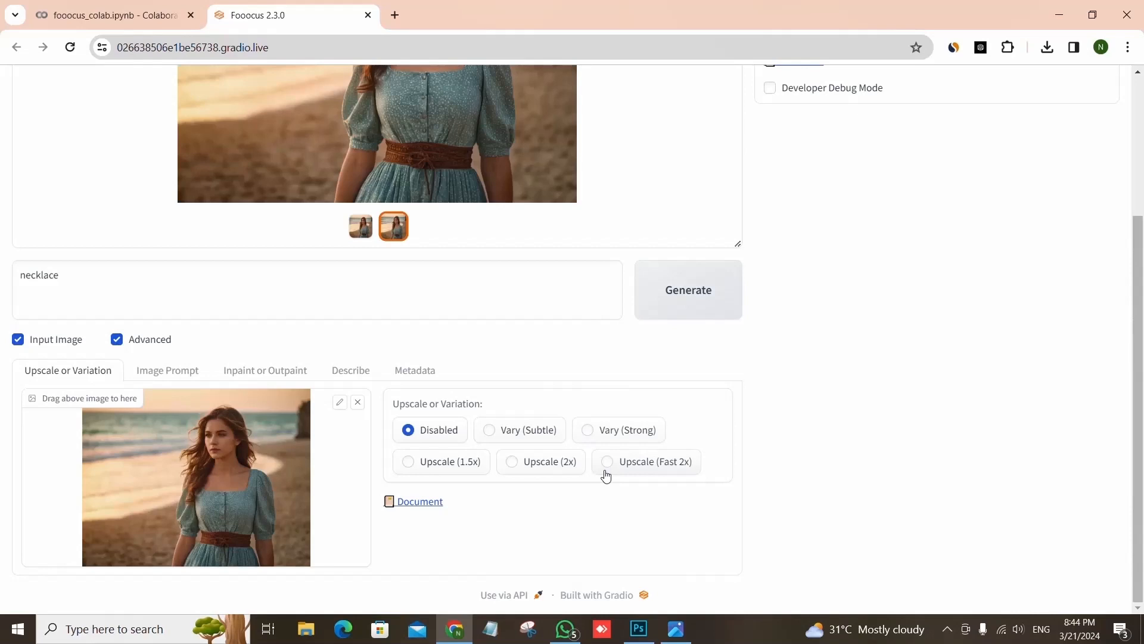
scroll(606, 474, "up", 3)
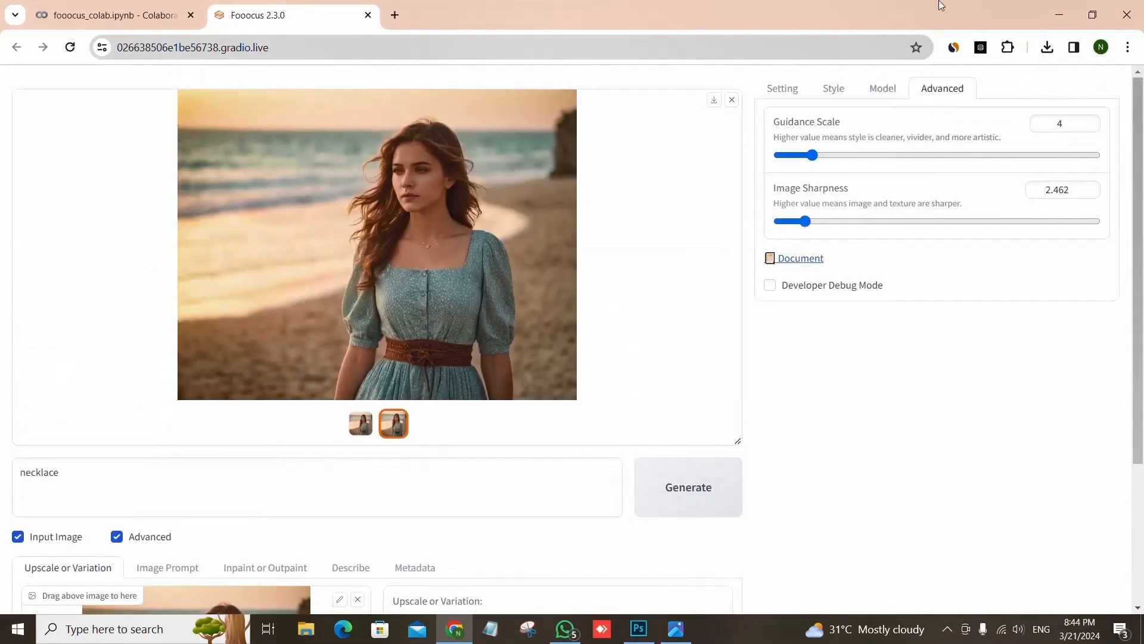